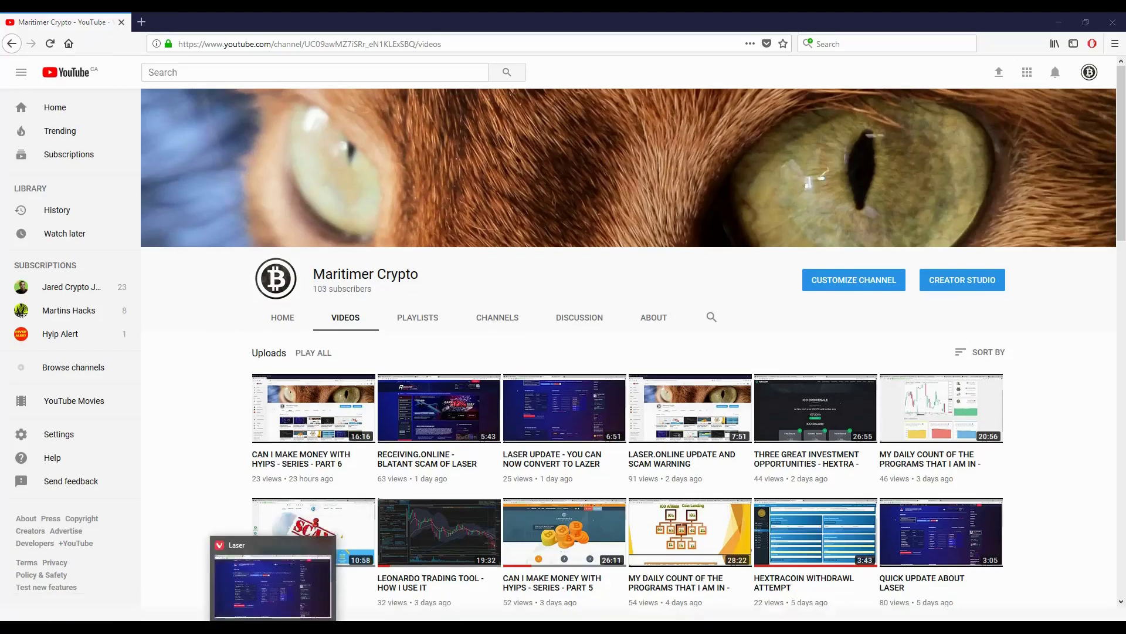
Bring up the Laser Online desktop and review the $1 315.11 private plan and LZR 0.00 balance
left_click(273, 628)
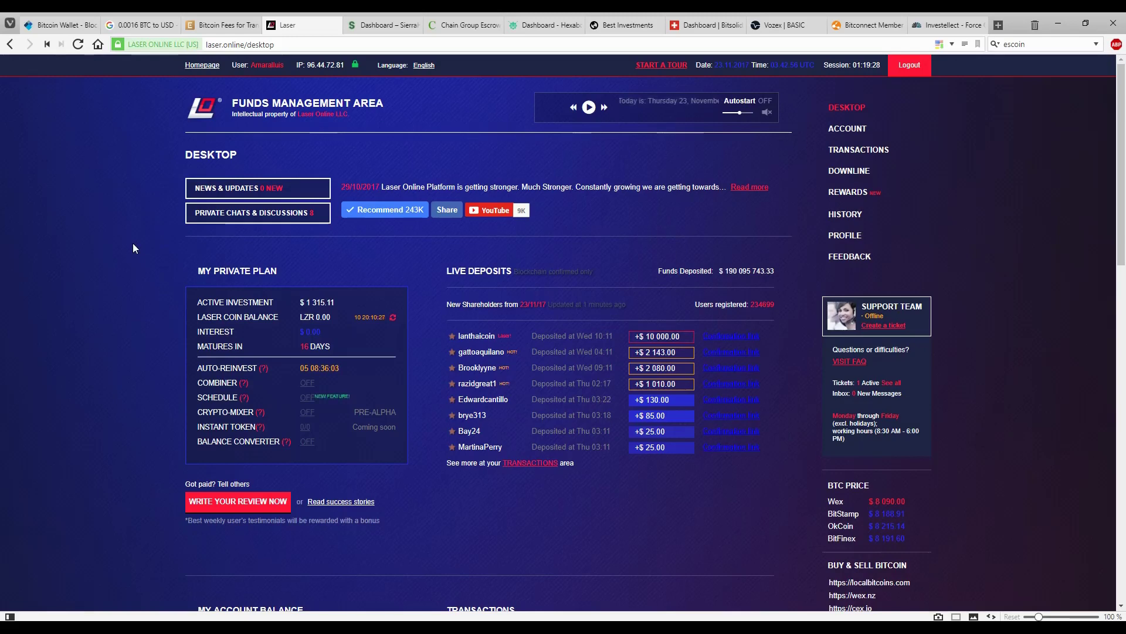
scroll(124, 243, "down", 3)
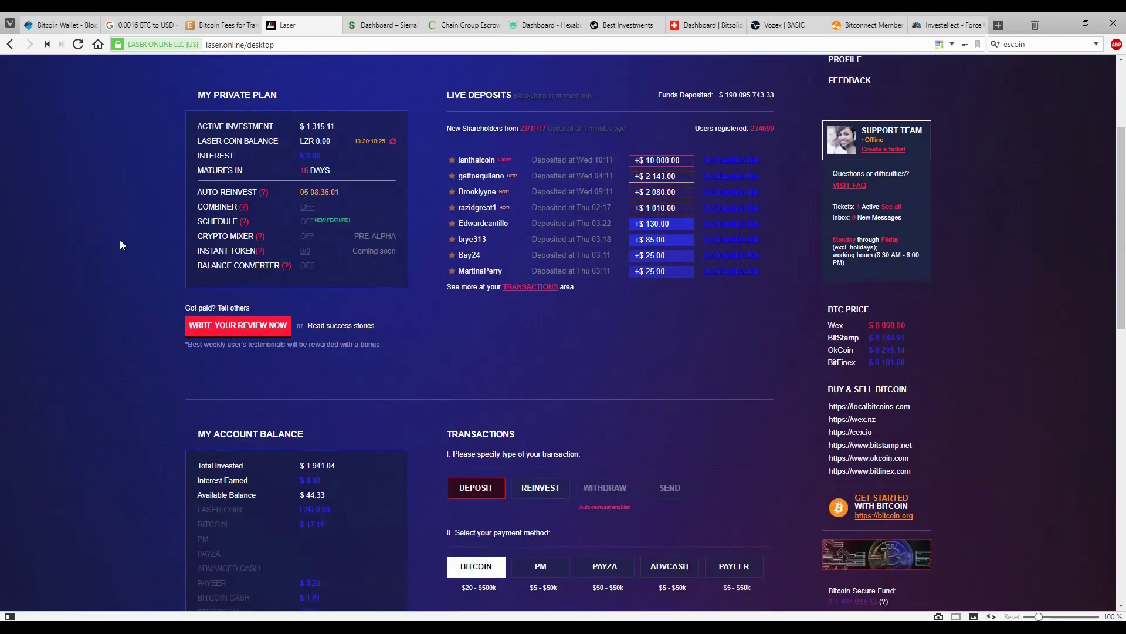
scroll(80, 251, "up", 3)
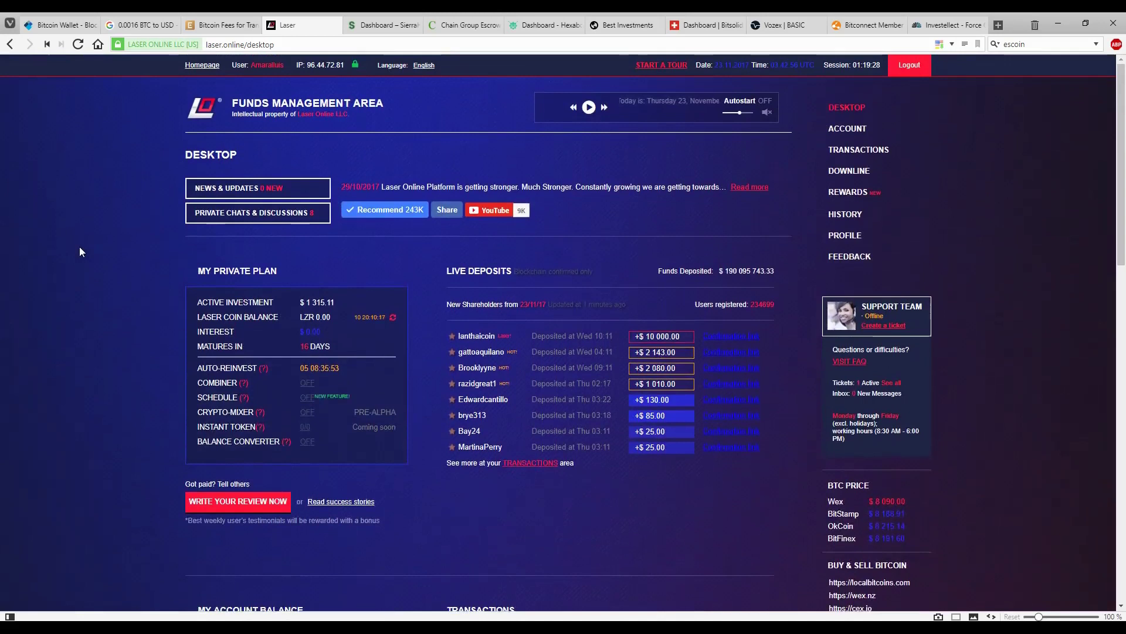
scroll(83, 251, "down", 1)
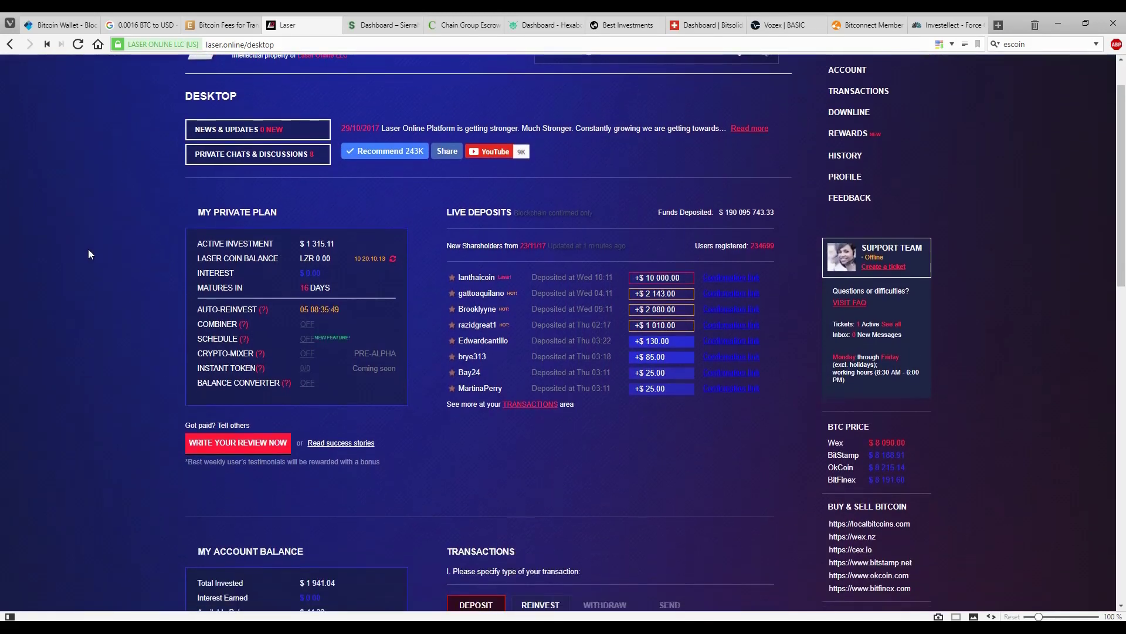
scroll(88, 249, "down", 1)
scroll(88, 250, "down", 4)
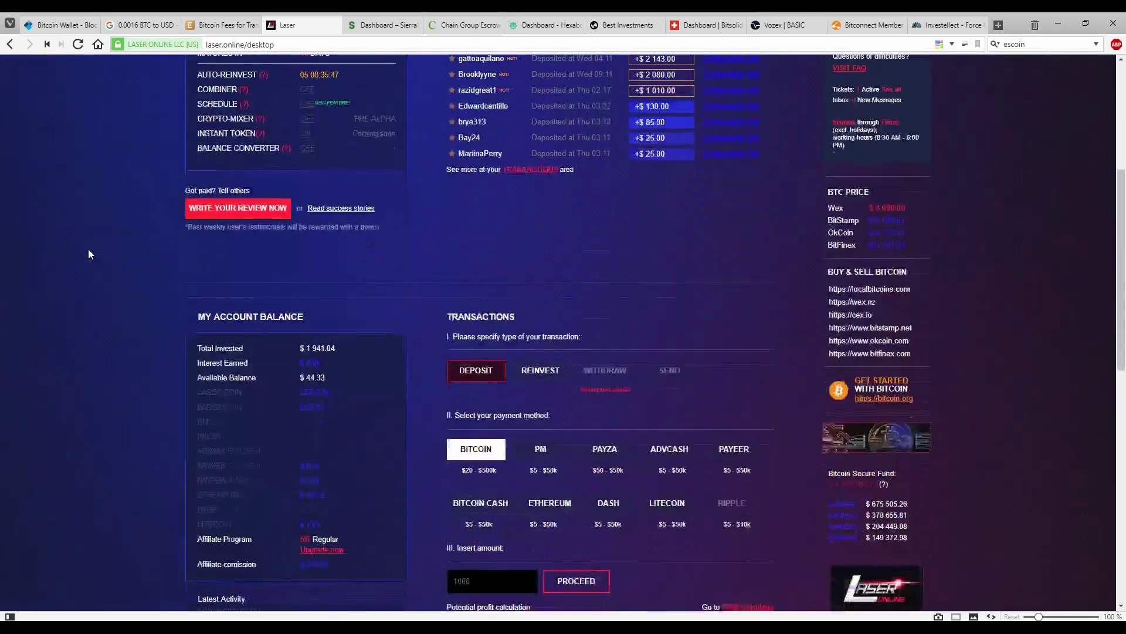
scroll(88, 249, "up", 5)
scroll(89, 242, "up", 1)
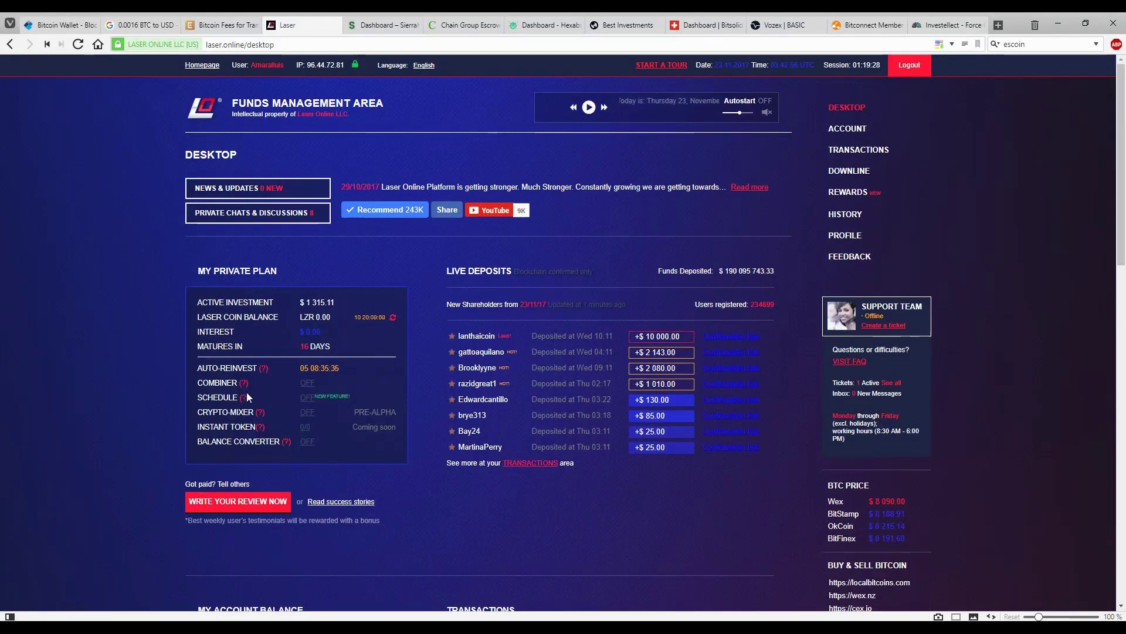
scroll(168, 360, "down", 2)
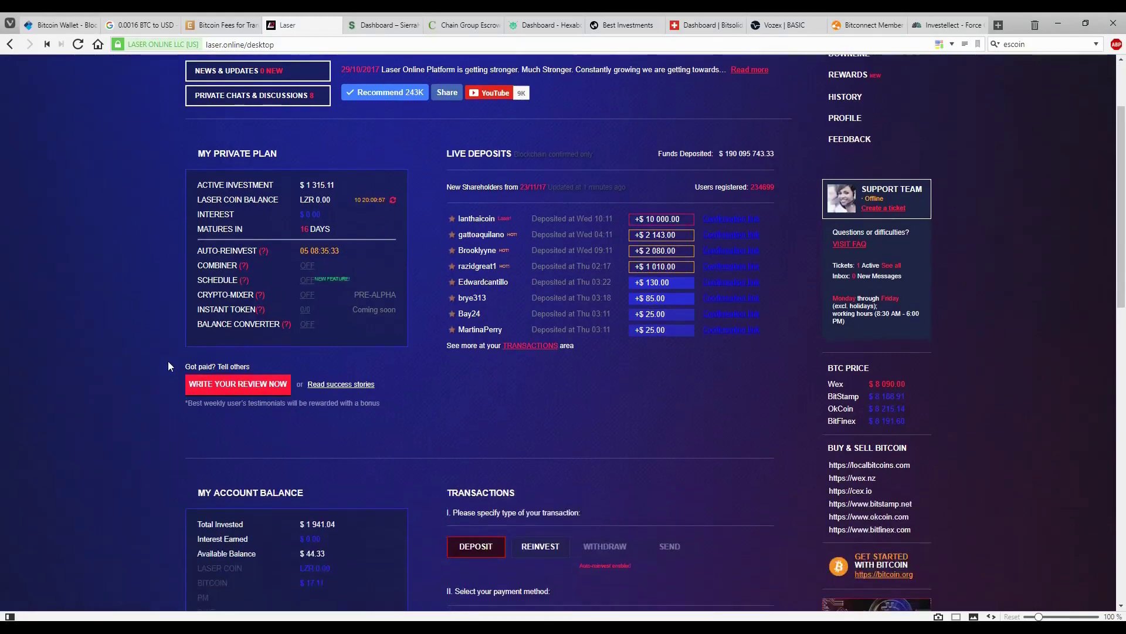
scroll(159, 362, "down", 1)
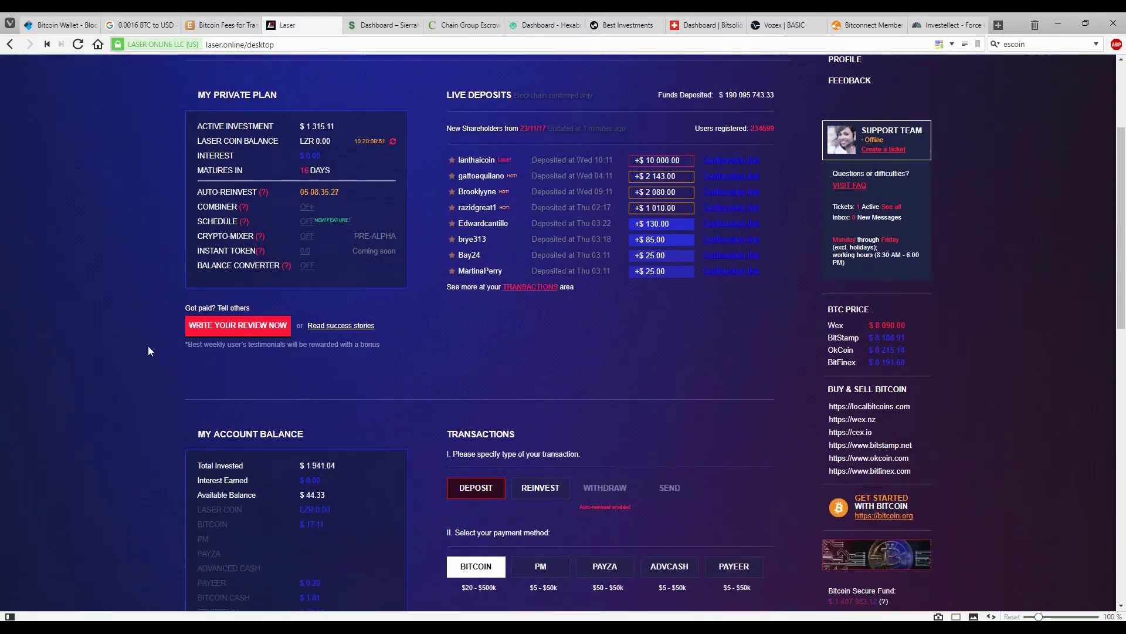
scroll(146, 348, "up", 1)
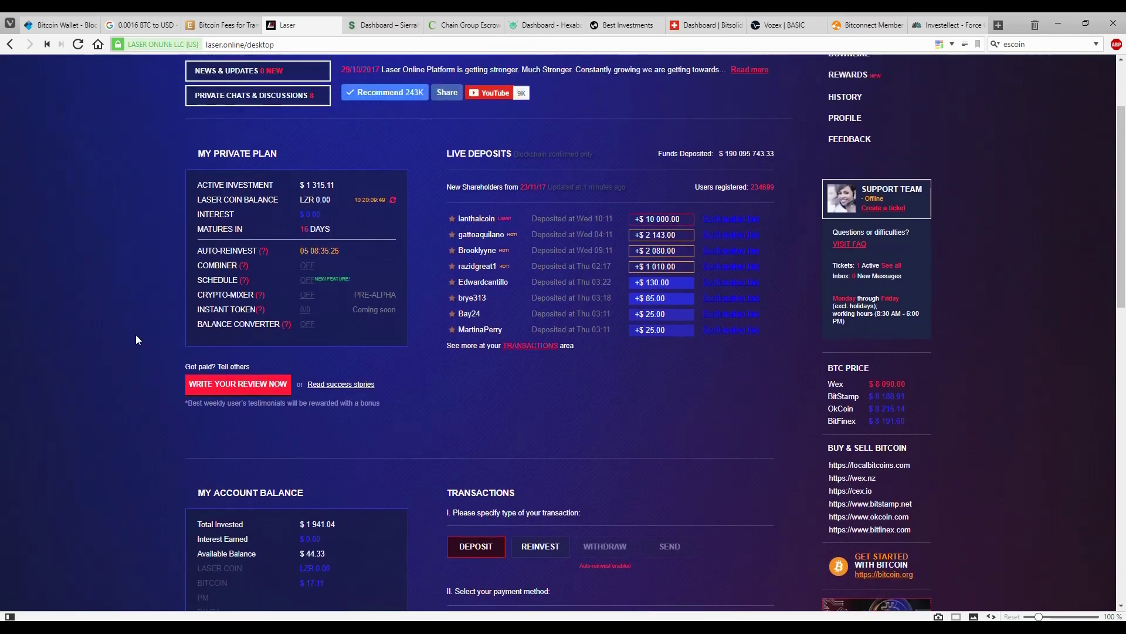
scroll(129, 335, "down", 1)
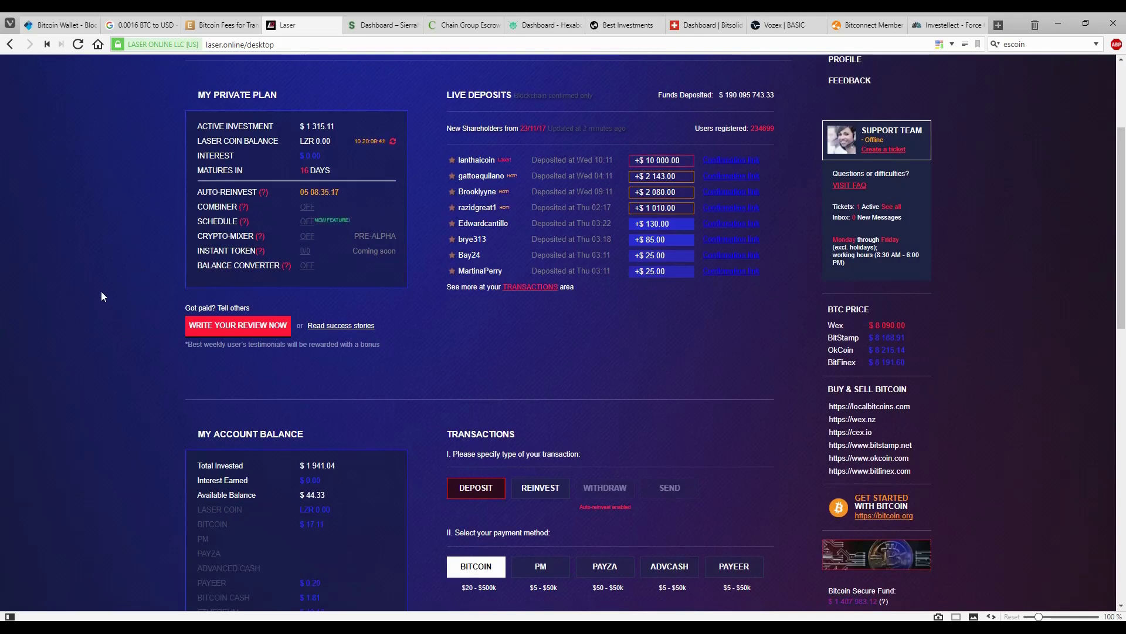
scroll(101, 290, "down", 2)
scroll(109, 291, "up", 5)
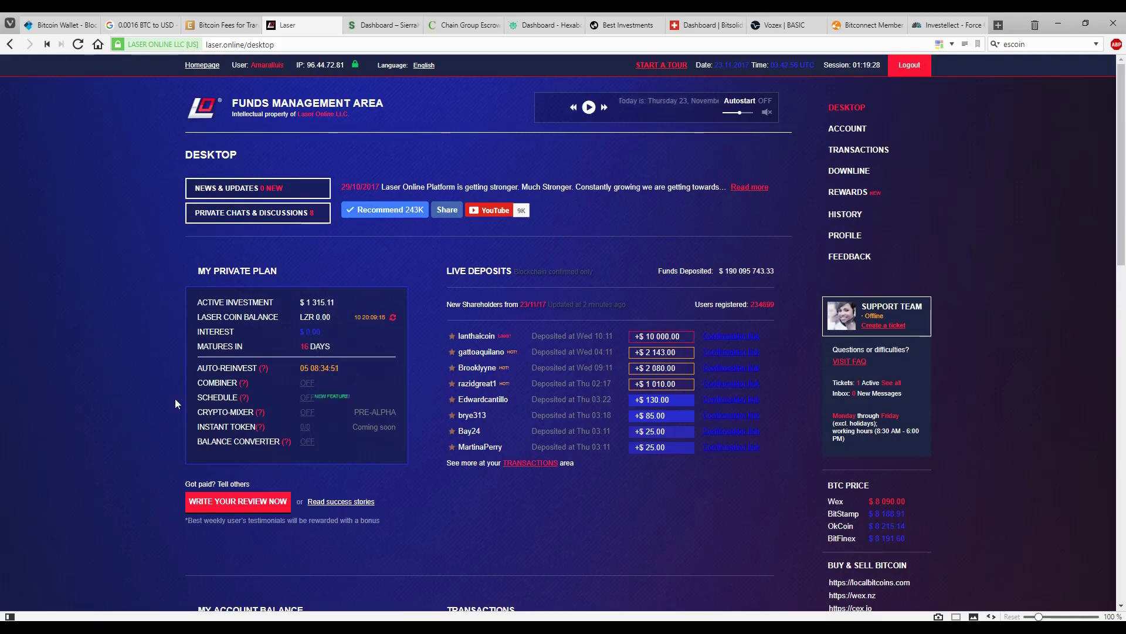
scroll(273, 388, "down", 7)
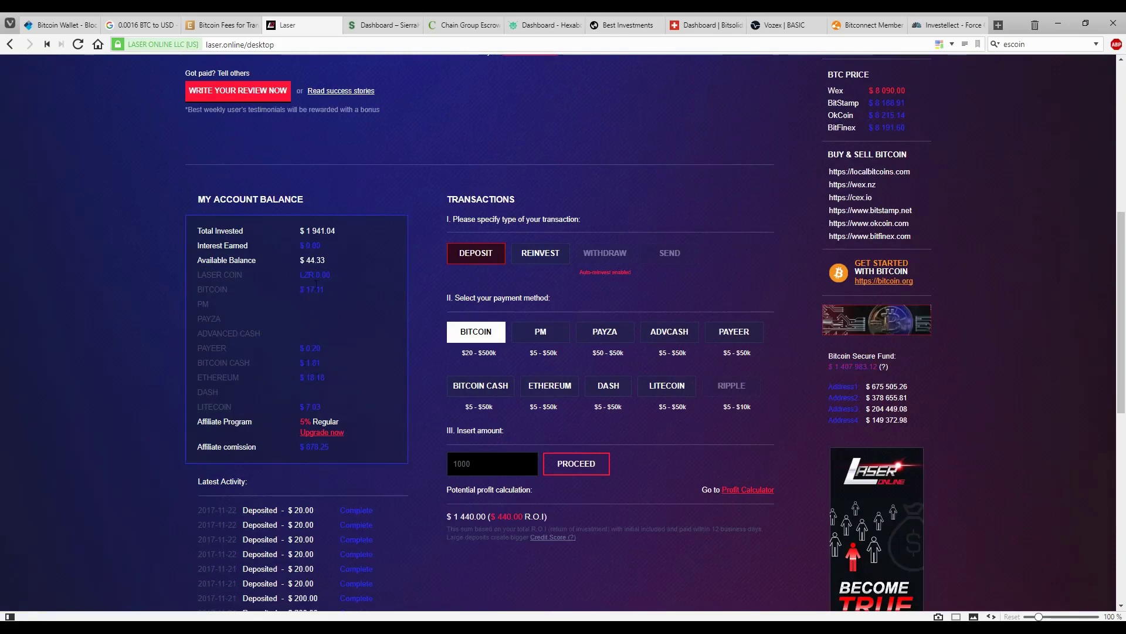
scroll(289, 314, "up", 5)
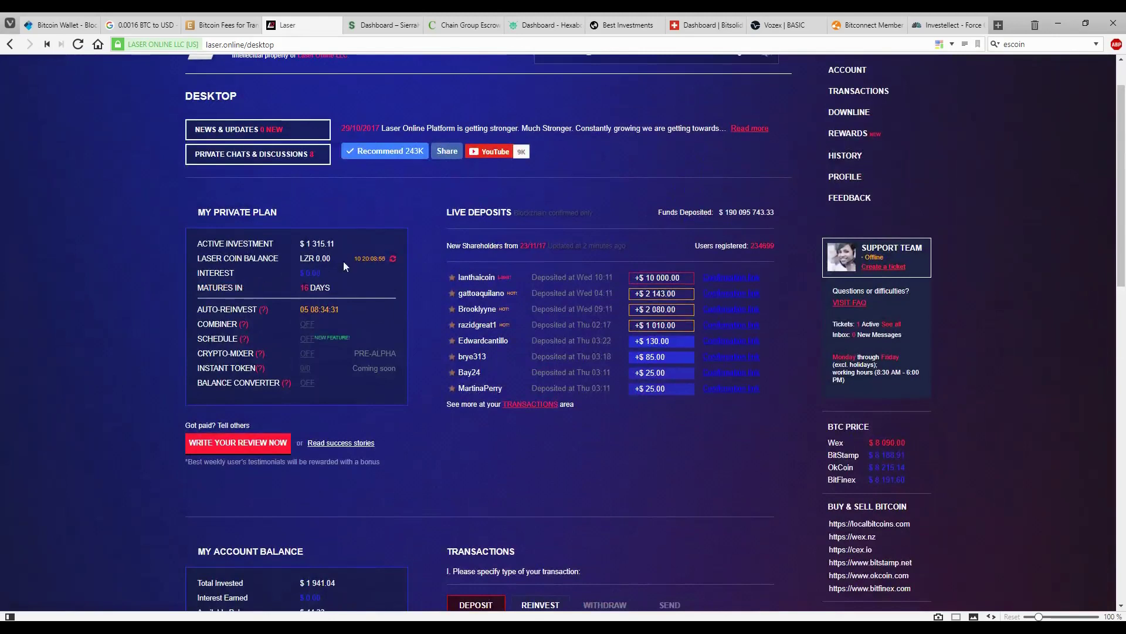
scroll(340, 262, "up", 1)
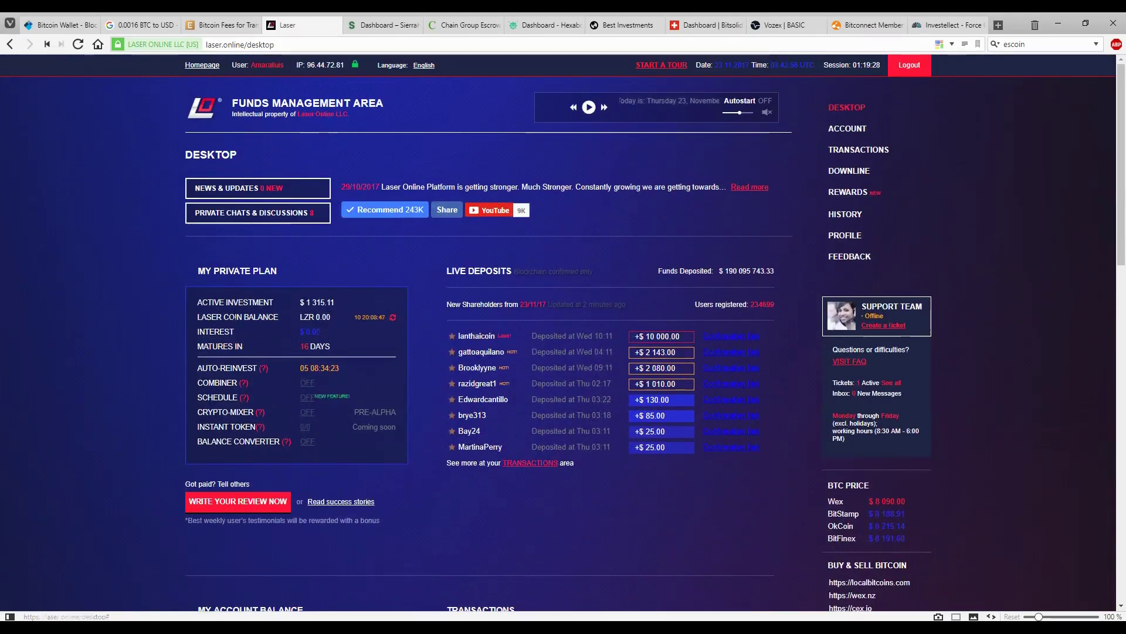
left_click(393, 316)
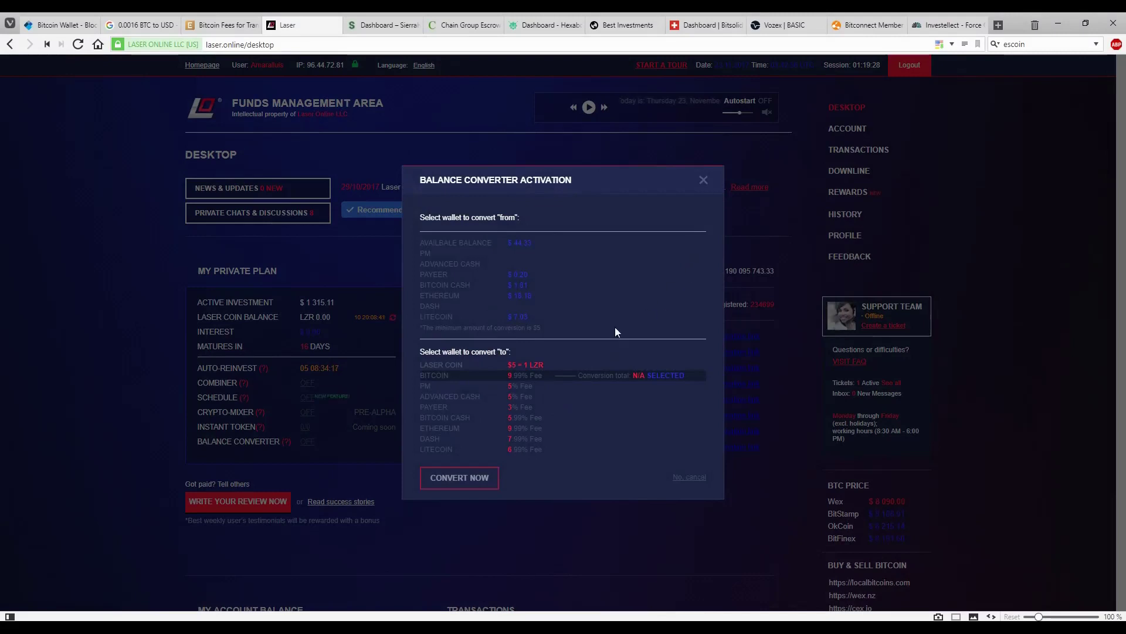
left_click(532, 365)
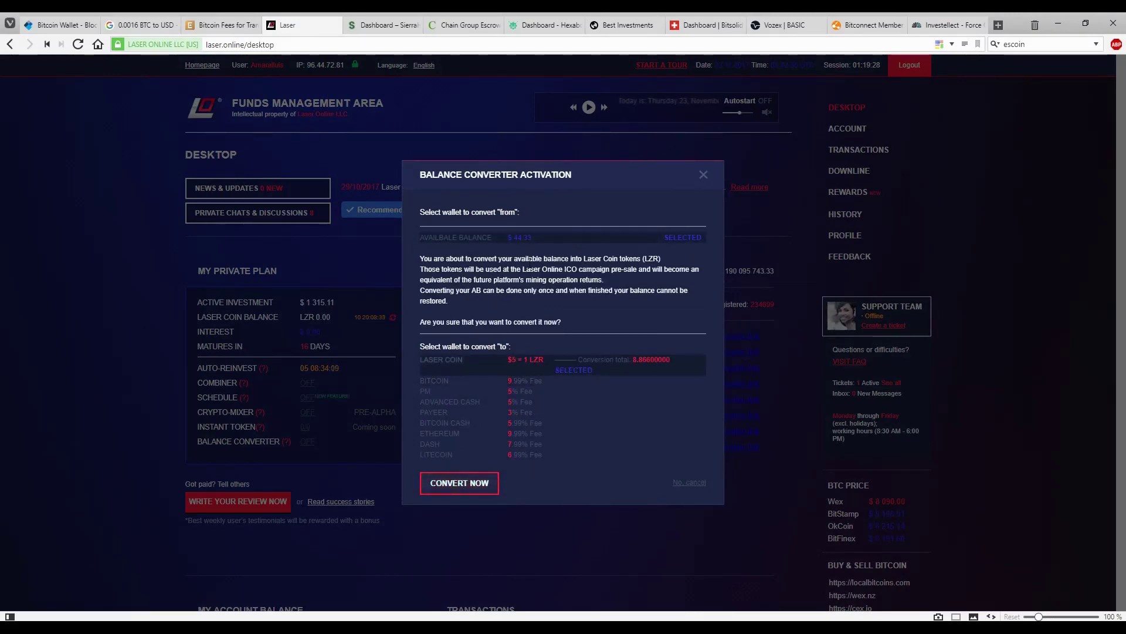
left_click(702, 174)
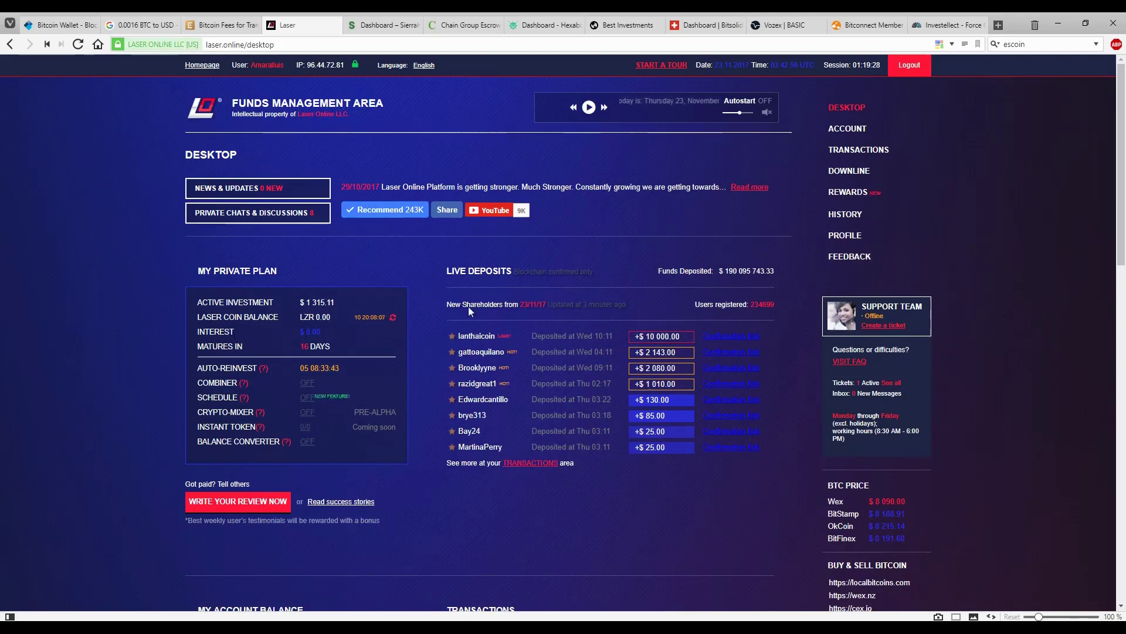
View the Laser Online transactions page, then return to the desktop showing $190 102 754.35 deposits
left_click(846, 151)
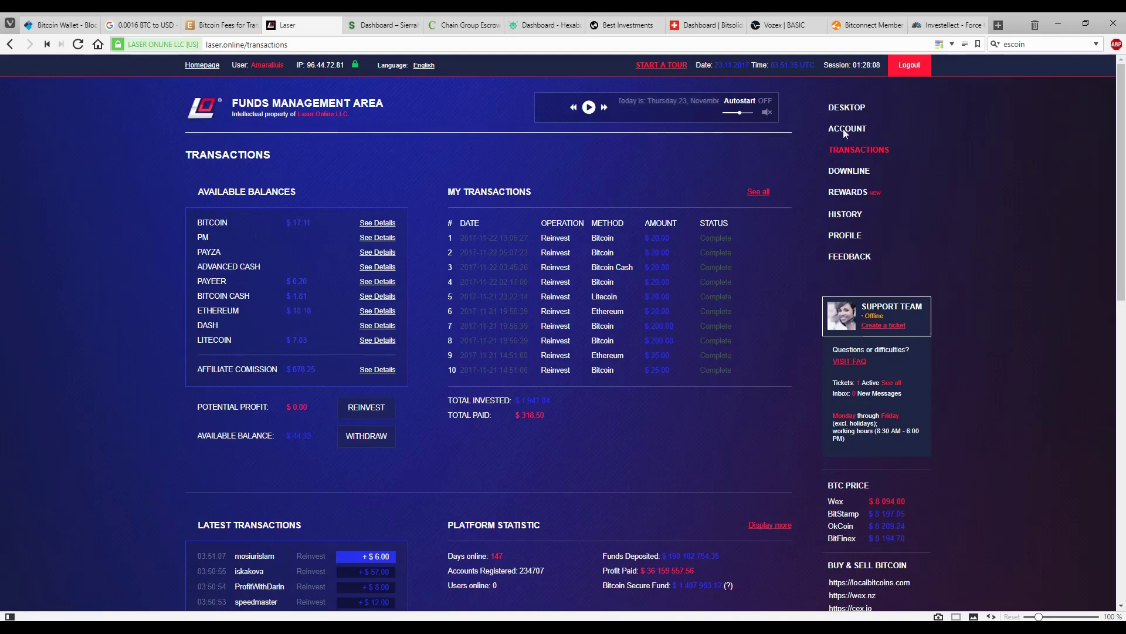
left_click(858, 112)
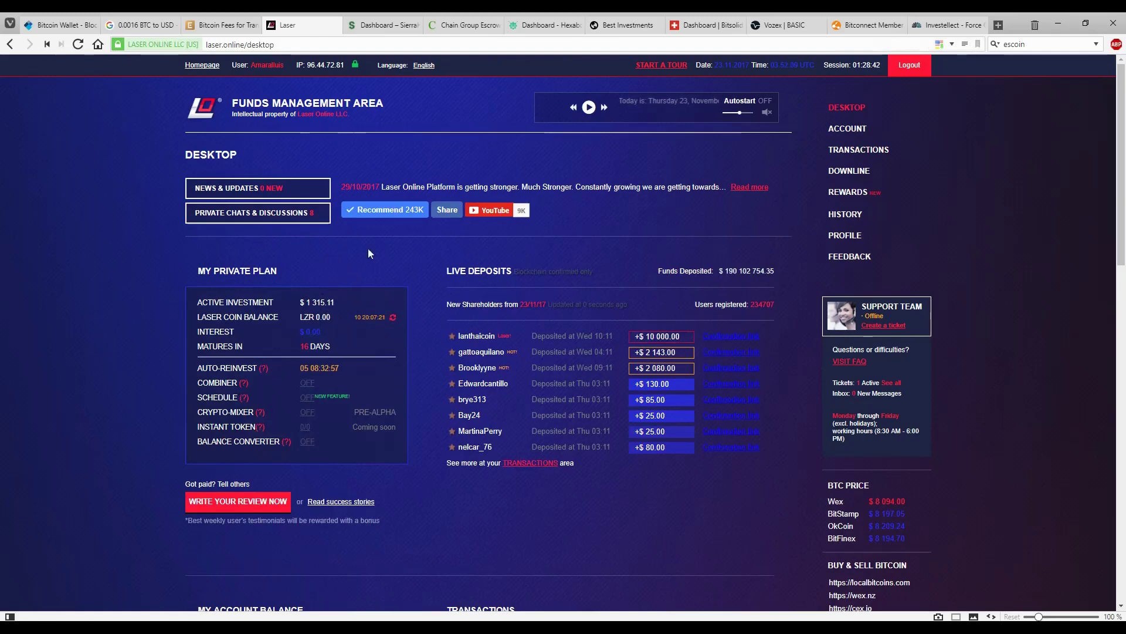
Open SierraHash's withdraw page and review the 0.00003809 BTC balance and six past withdrawals
left_click(375, 25)
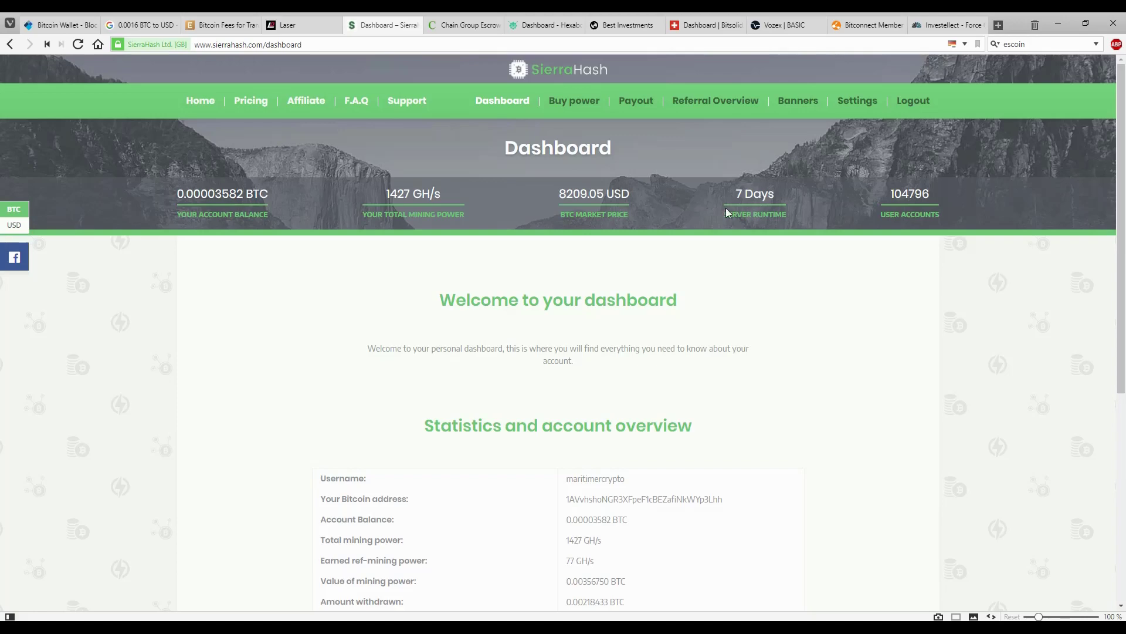
left_click(638, 105)
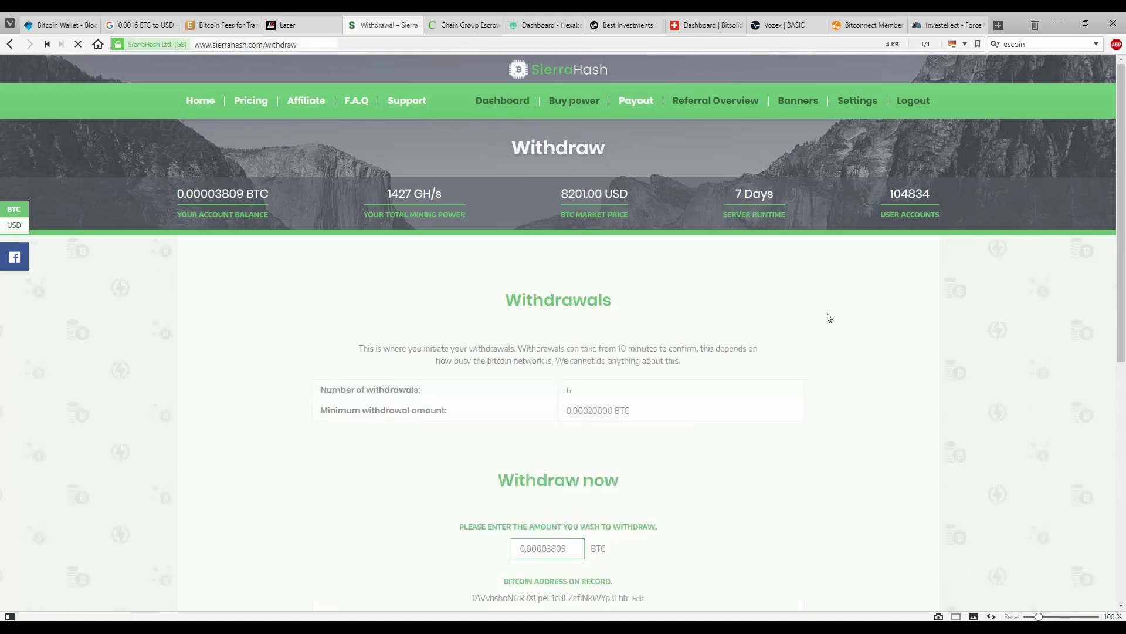
scroll(829, 318, "down", 4)
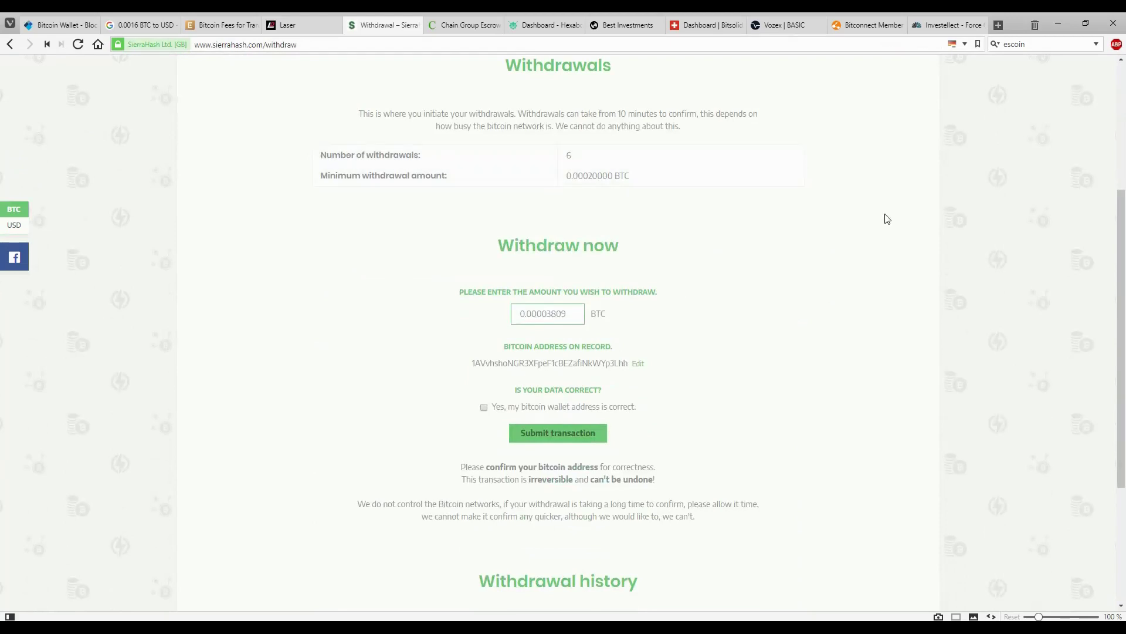
scroll(888, 217, "down", 3)
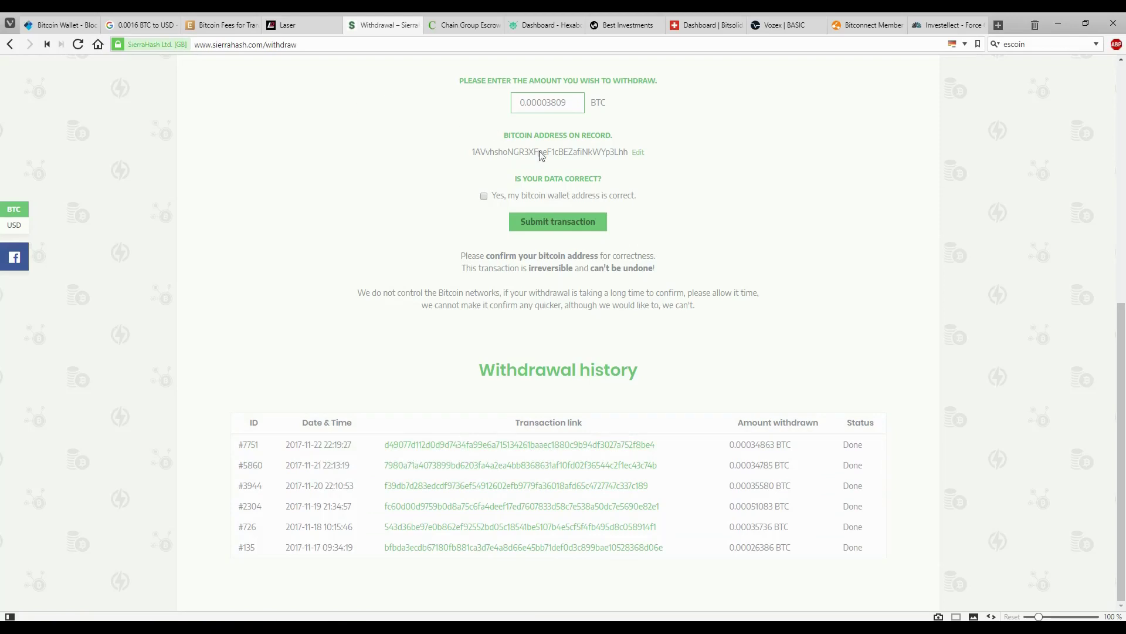
scroll(629, 222, "up", 8)
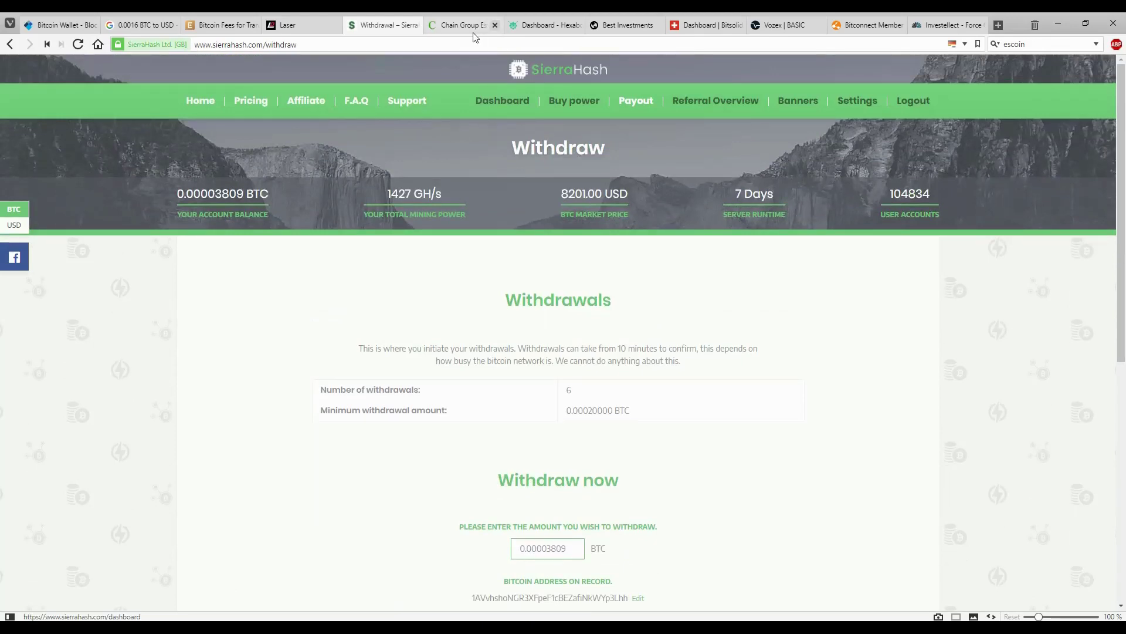
Go to the SierraHash home page and scroll through it
mouse_move(462, 27)
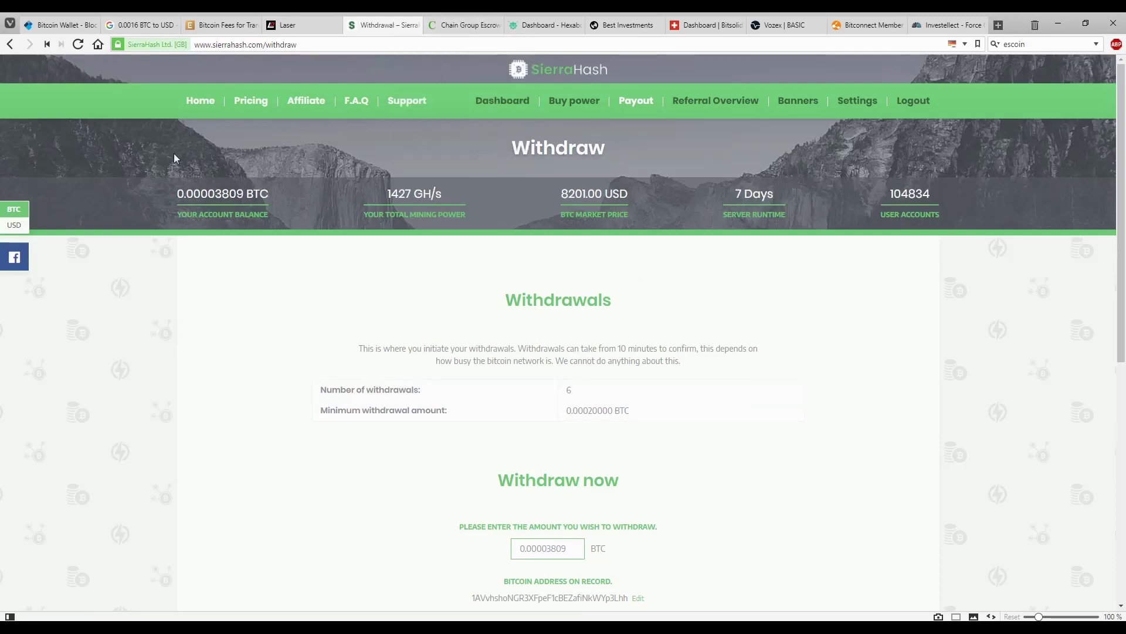
left_click(201, 106)
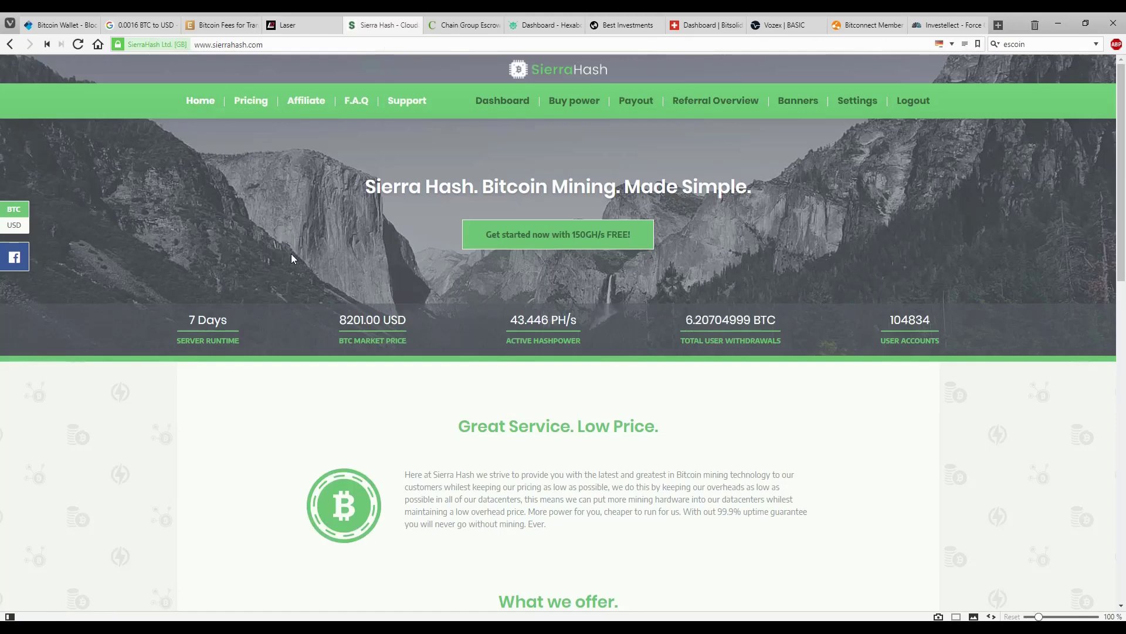
scroll(291, 253, "down", 2)
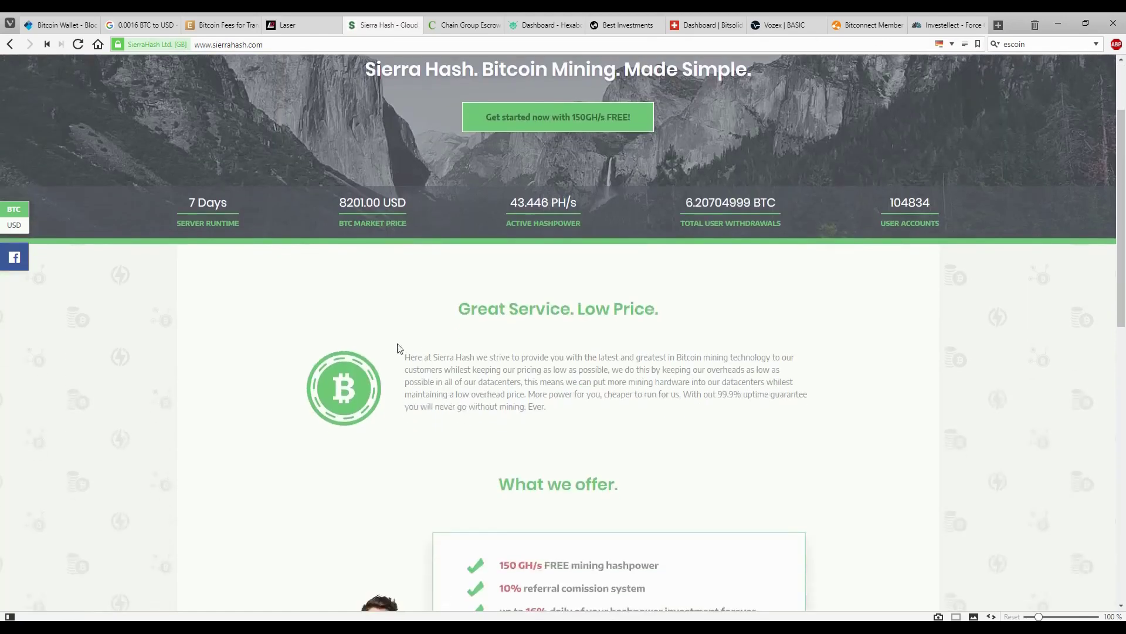
scroll(306, 322, "down", 4)
scroll(299, 317, "up", 5)
scroll(299, 317, "up", 1)
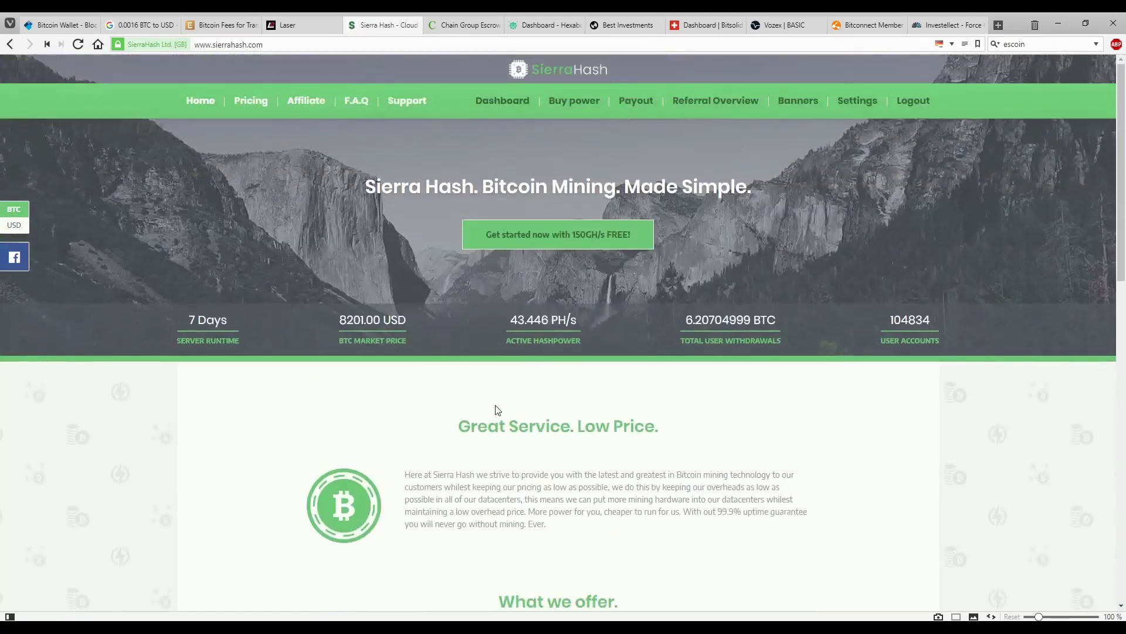
Browse SierraHash's page for buying mining power
left_click(574, 102)
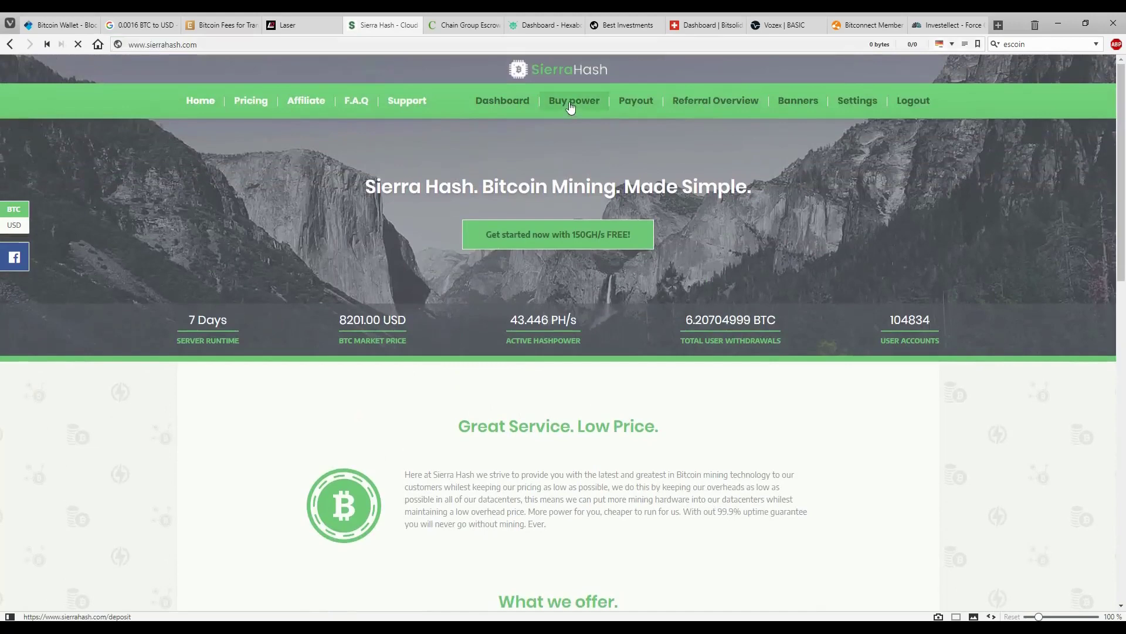
scroll(787, 357, "down", 3)
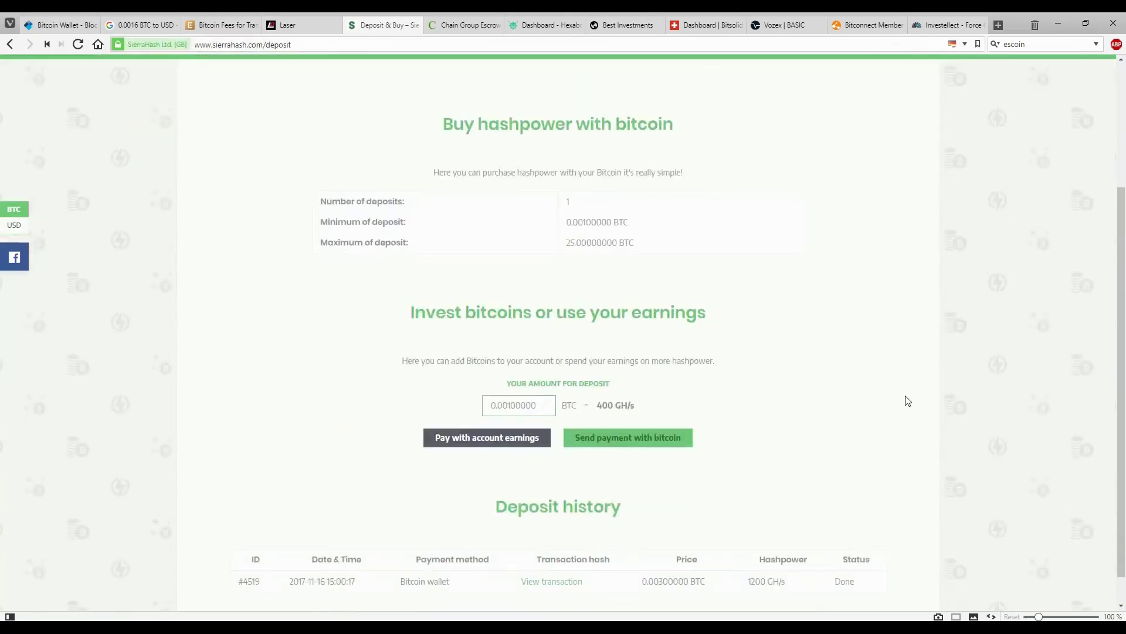
scroll(851, 379, "down", 1)
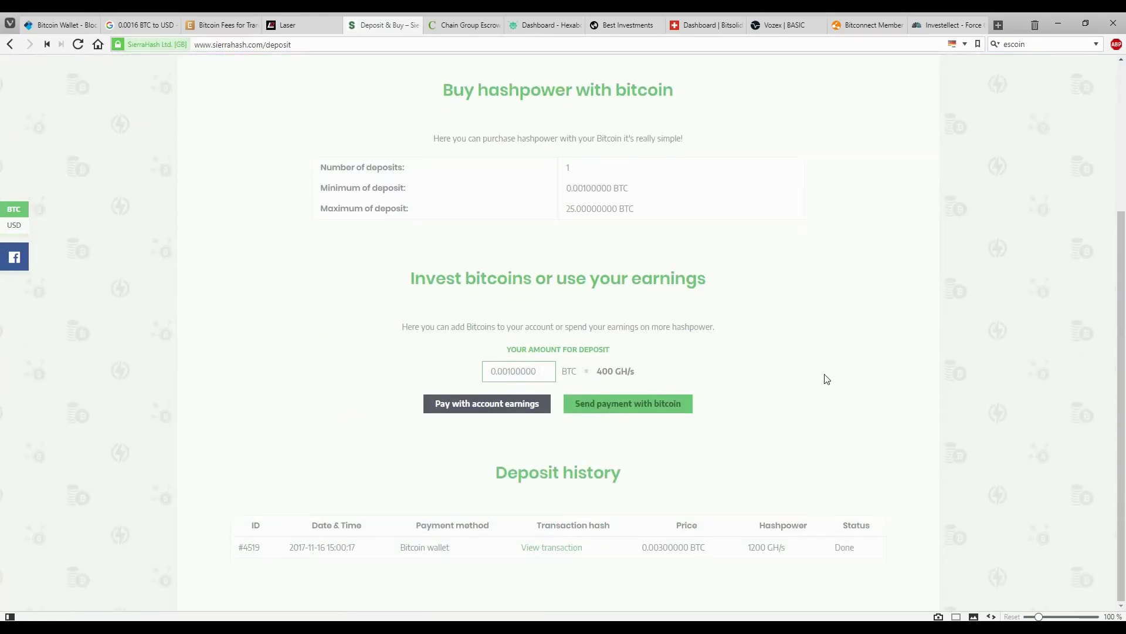
scroll(789, 358, "up", 4)
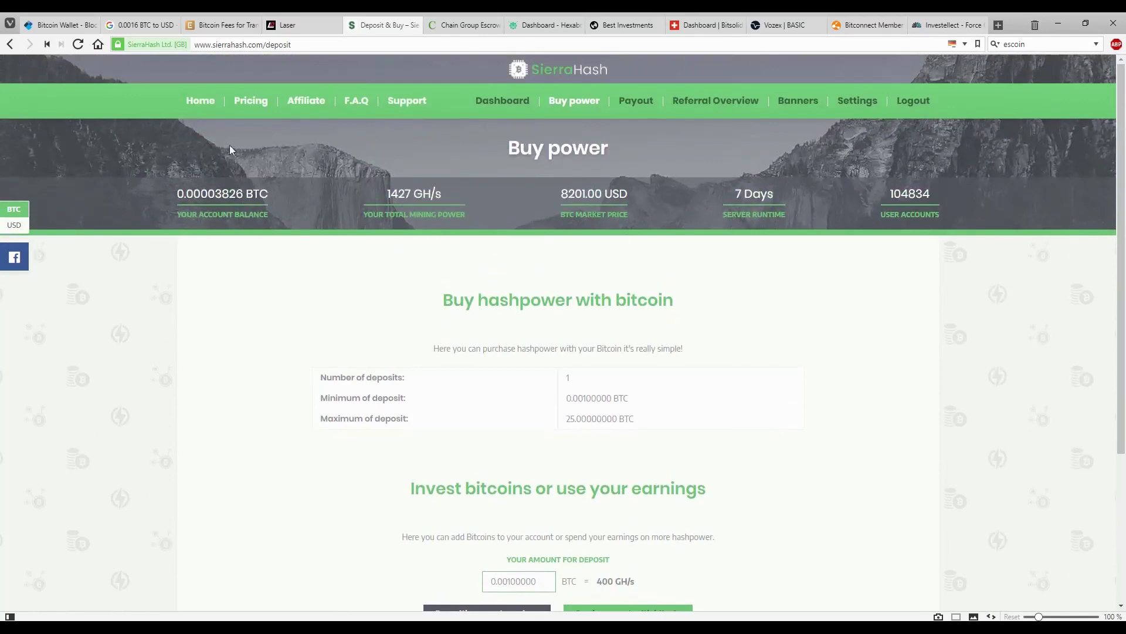
Return to the SierraHash home page, then switch to the Chain.group investments page showing $62.05 total
left_click(186, 99)
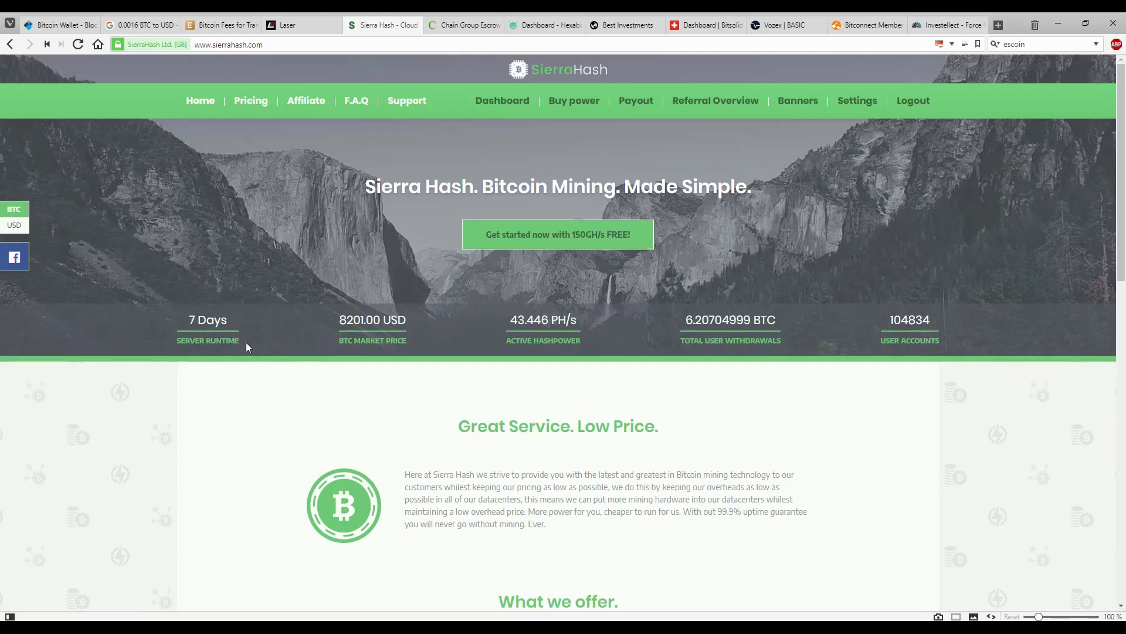
scroll(648, 361, "down", 2)
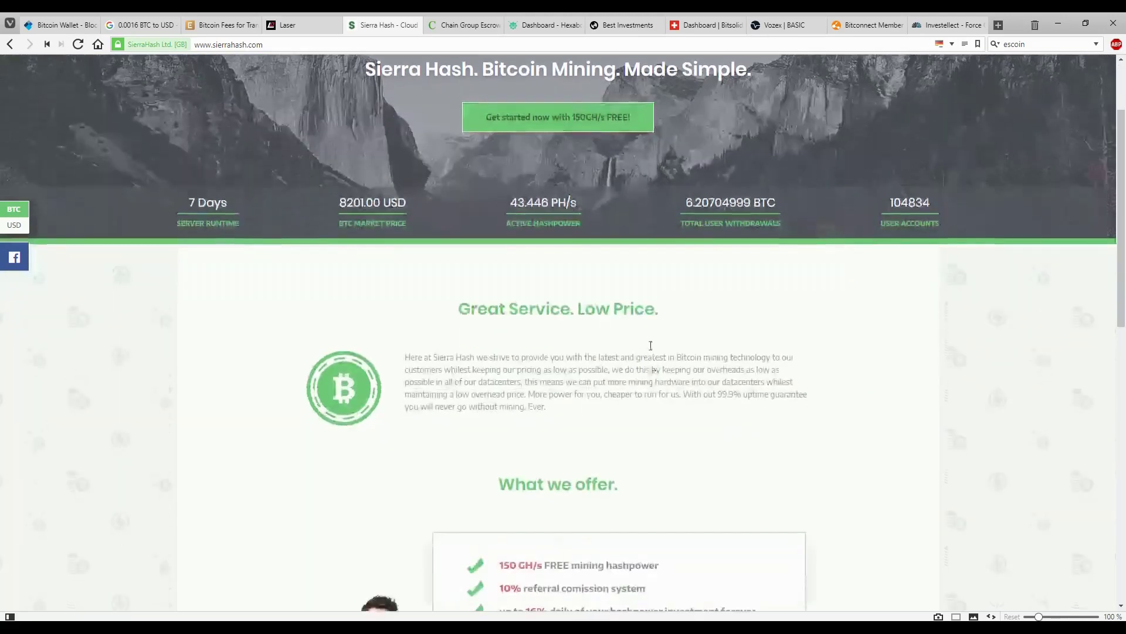
scroll(303, 272, "up", 2)
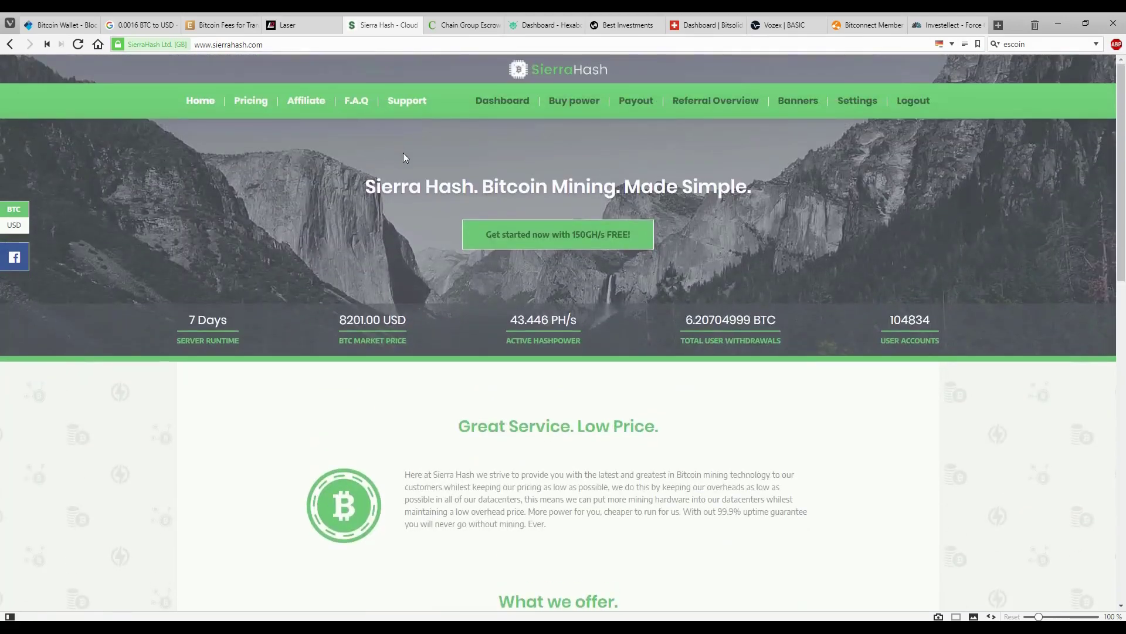
left_click(466, 24)
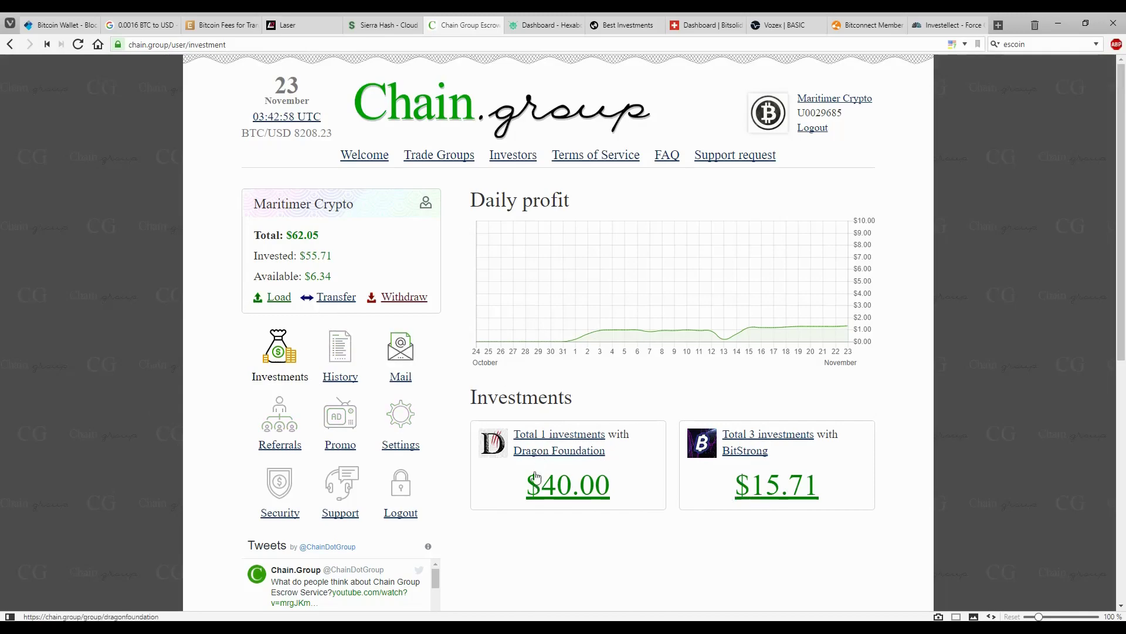
left_click(411, 157)
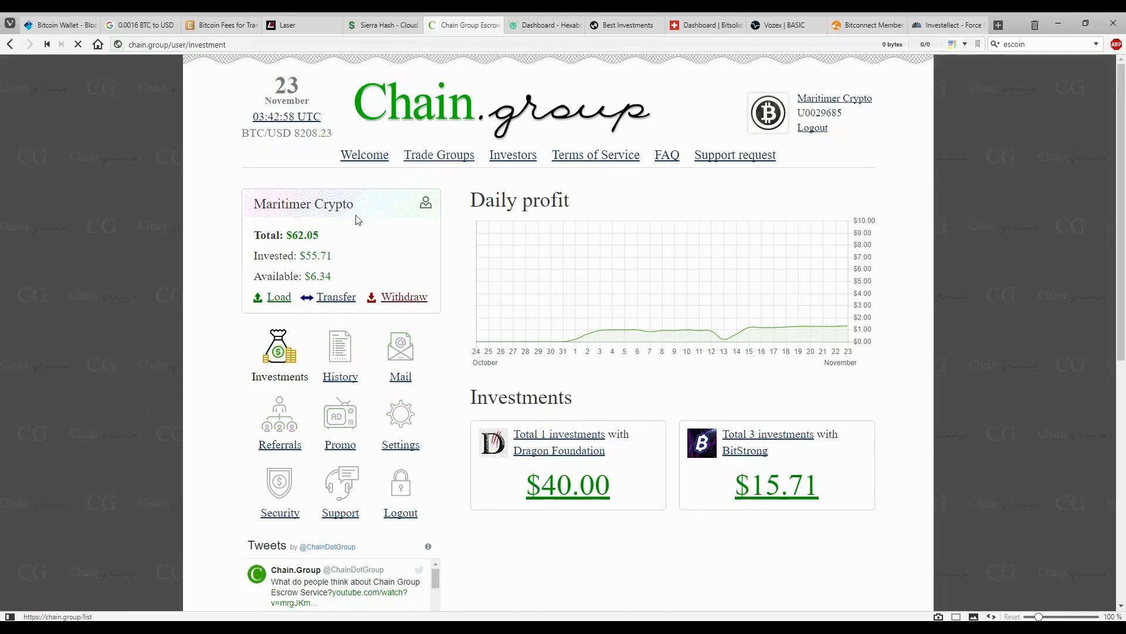
scroll(416, 333, "down", 8)
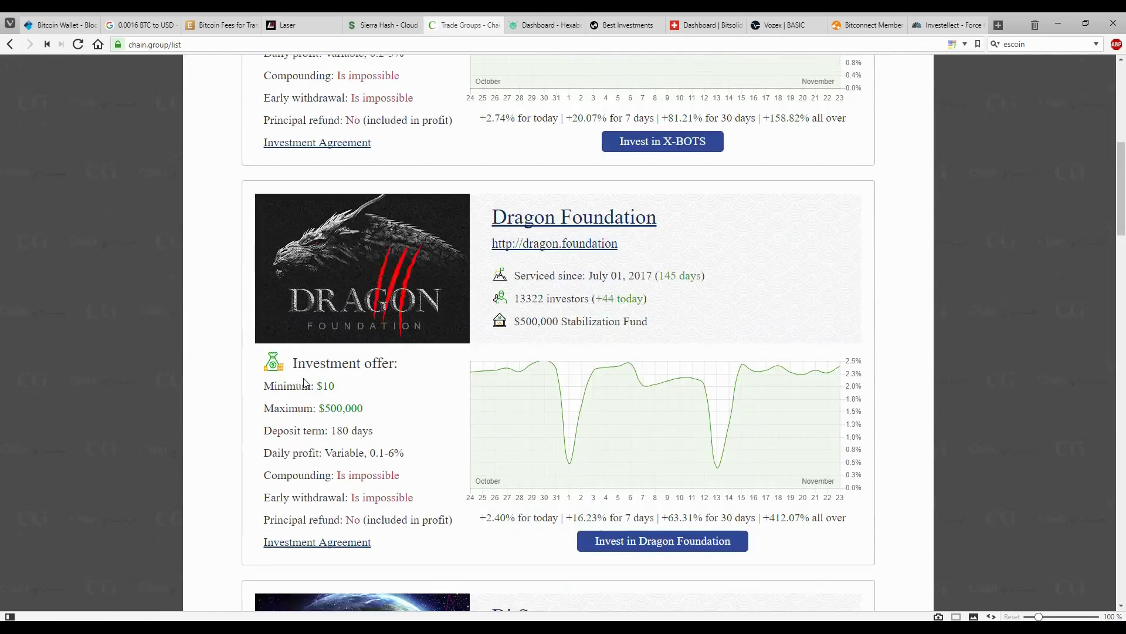
scroll(283, 367, "up", 10)
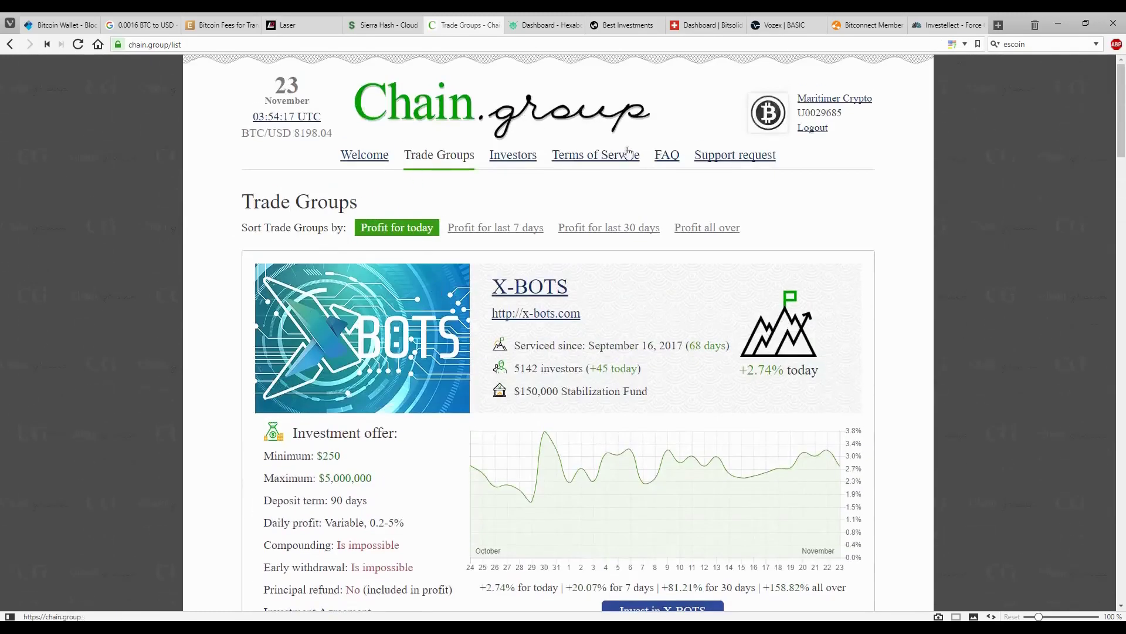
left_click(813, 100)
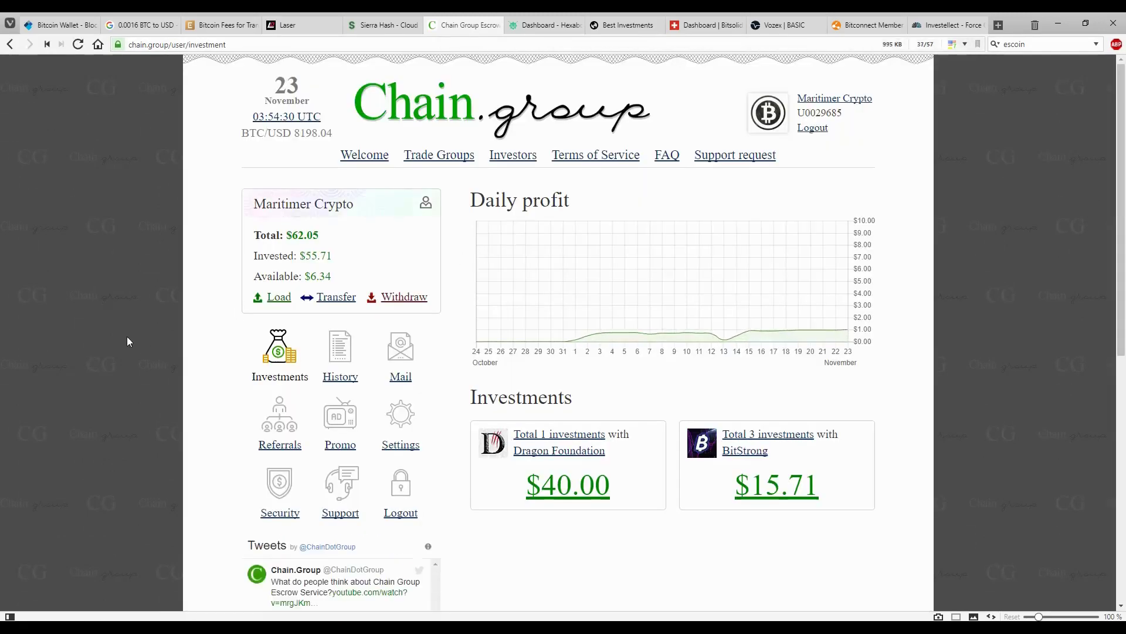
Scroll through the Chain.group dashboard and Tweets feed, then bring up Hexabot's ฿0.01157564 deposit dashboard
scroll(118, 341, "down", 3)
scroll(113, 345, "down", 2)
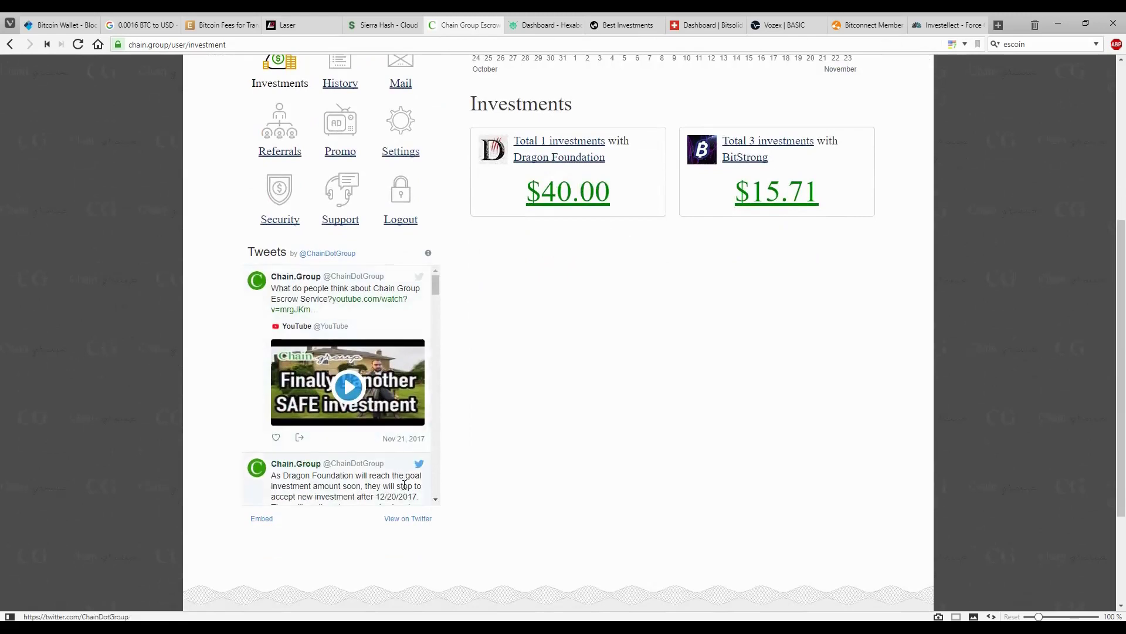
left_click(436, 499)
scroll(298, 374, "down", 1)
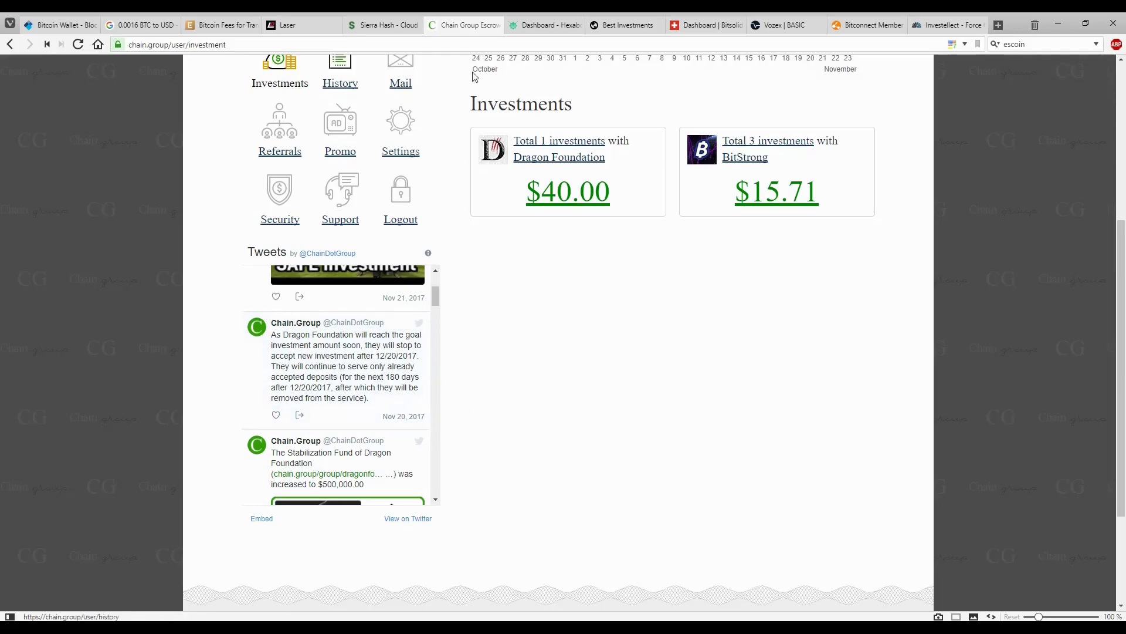
scroll(572, 430, "up", 5)
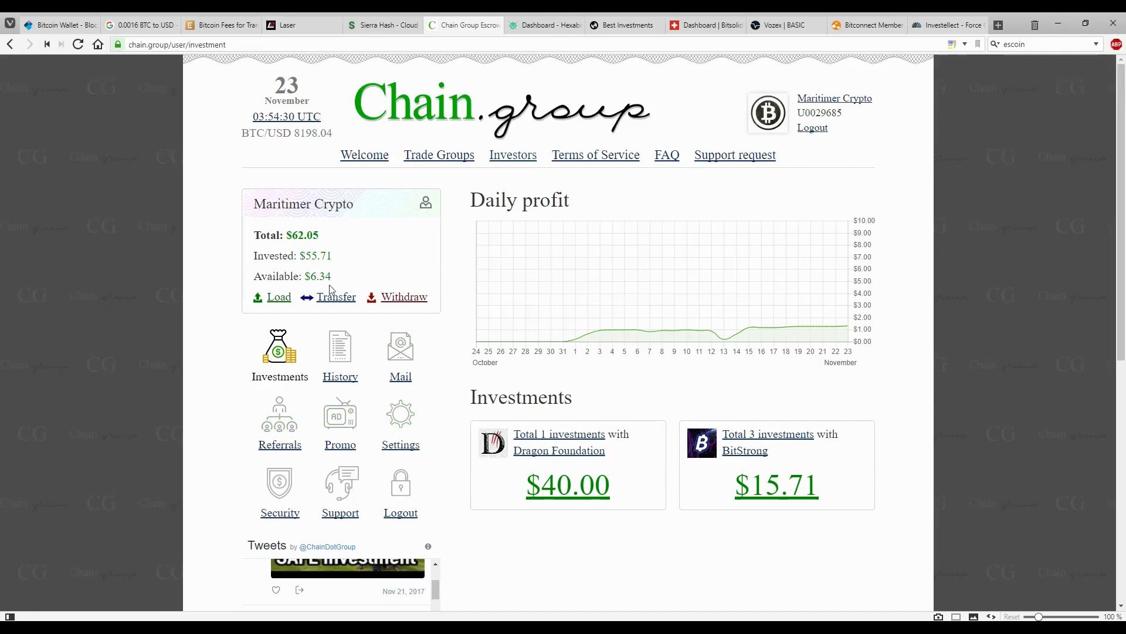
left_click(533, 24)
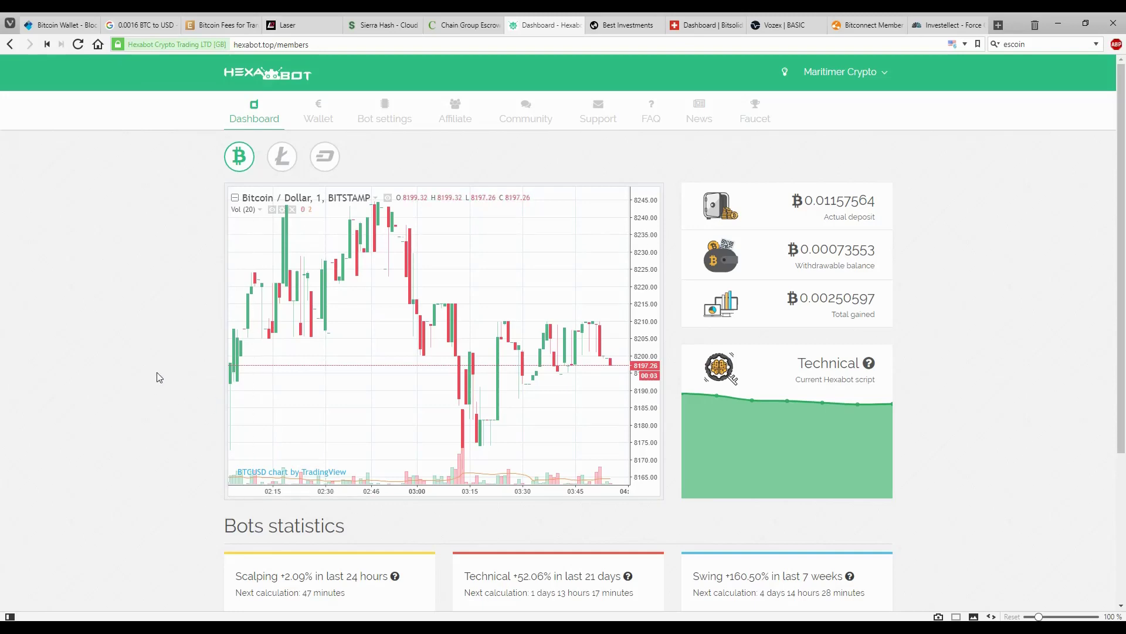
Review Hexabot's bot settings: Technical Trading (7.1%–8.2% per 3 days) active, compounding at 30%
scroll(157, 377, "down", 3)
scroll(126, 360, "up", 3)
left_click(385, 114)
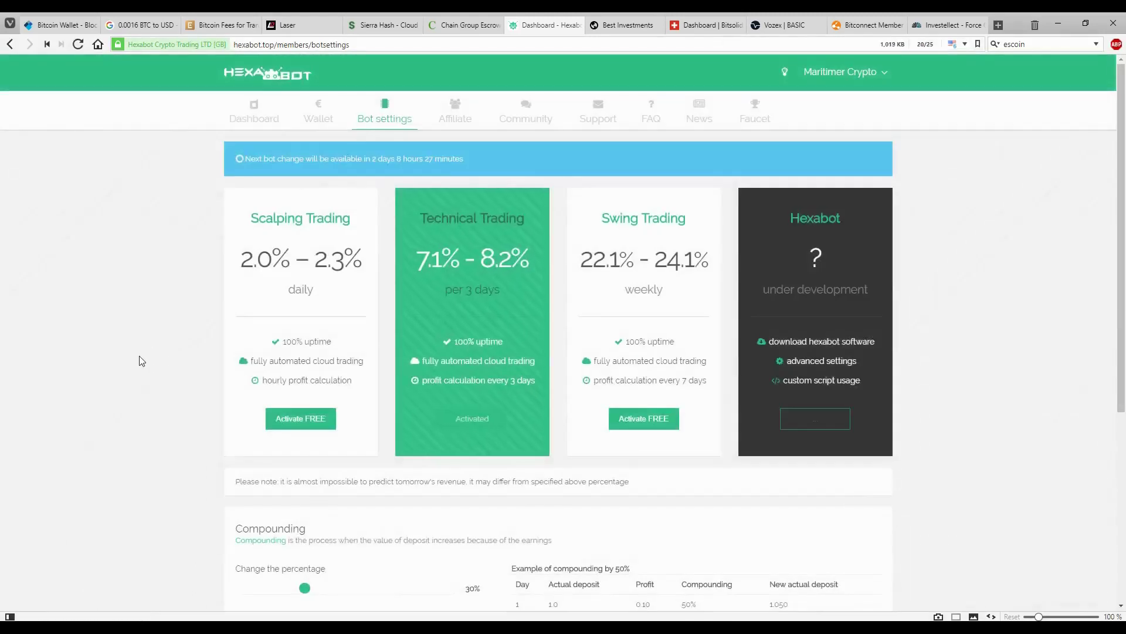
scroll(141, 373, "down", 2)
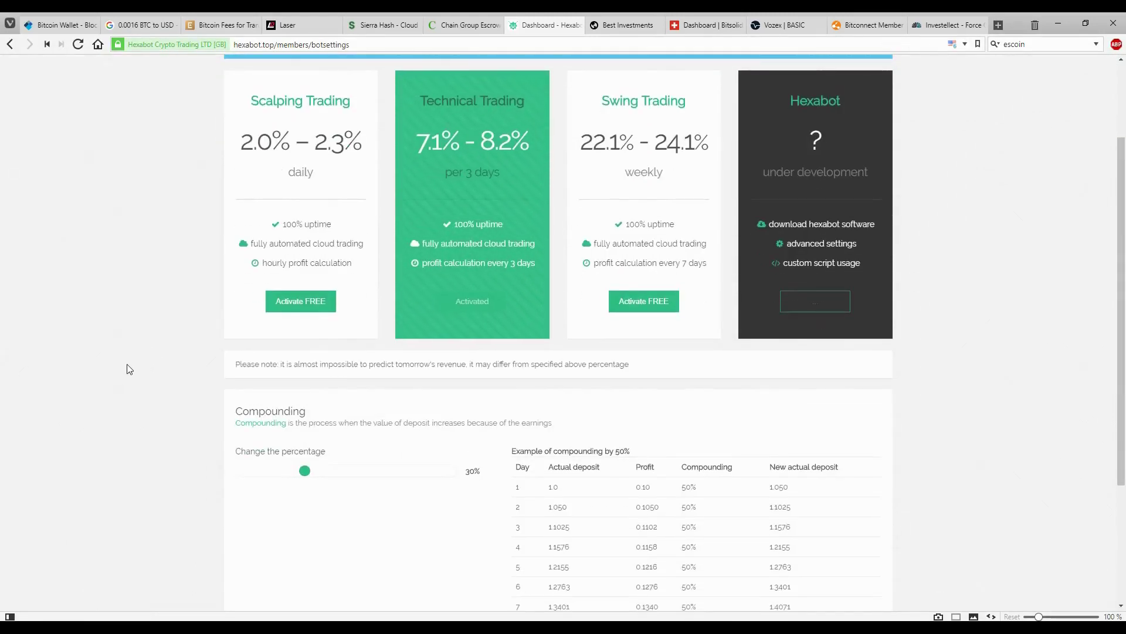
scroll(170, 353, "up", 2)
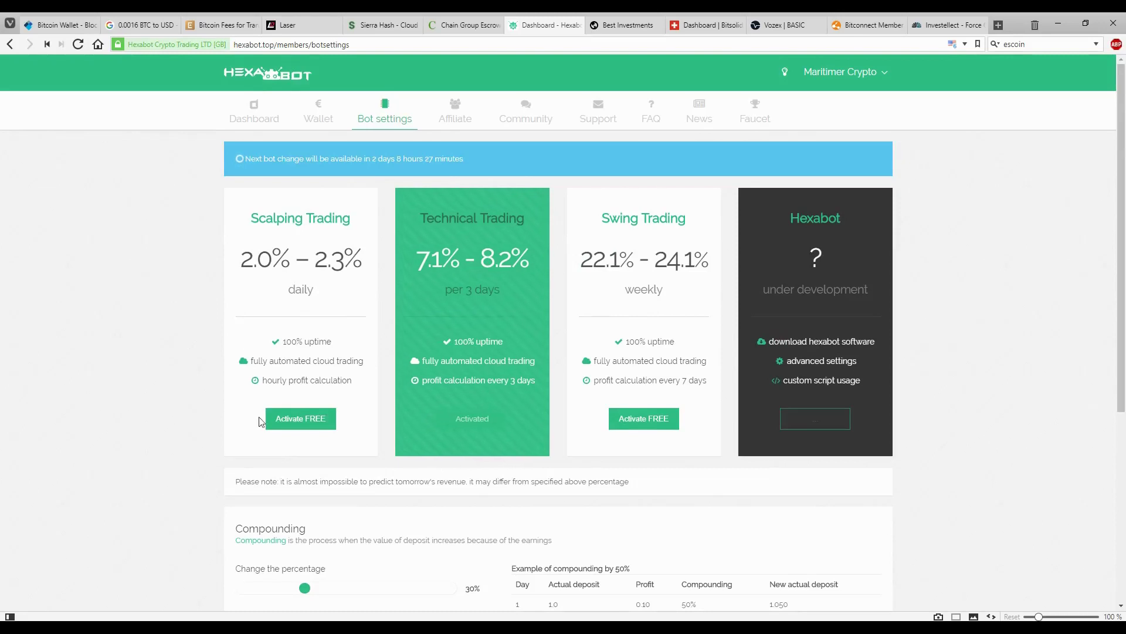
scroll(237, 413, "down", 2)
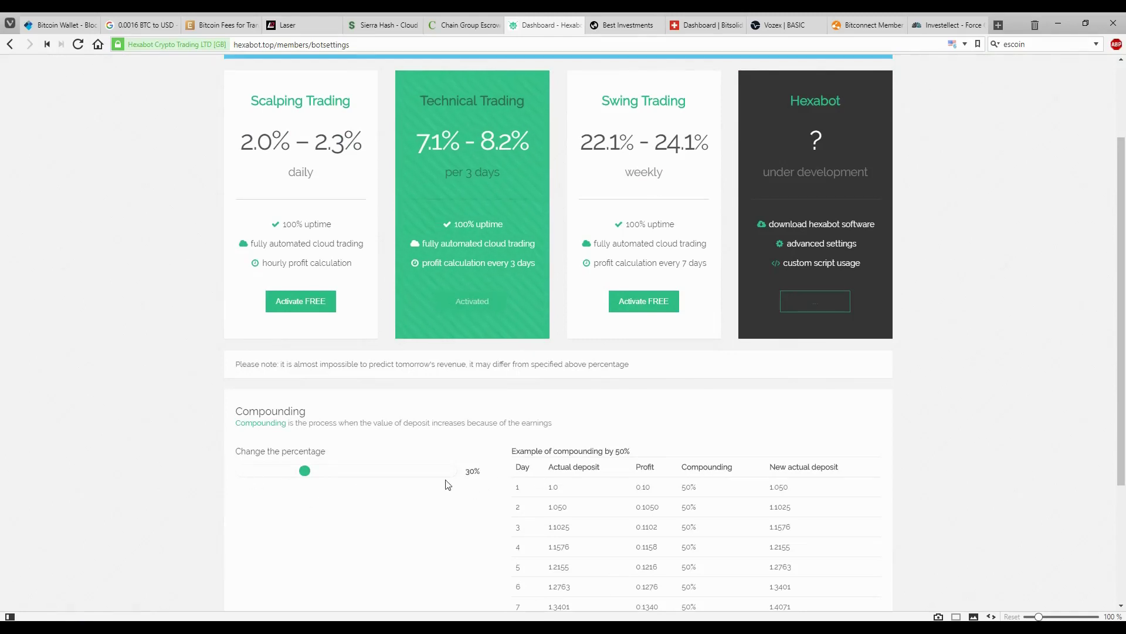
scroll(448, 485, "up", 2)
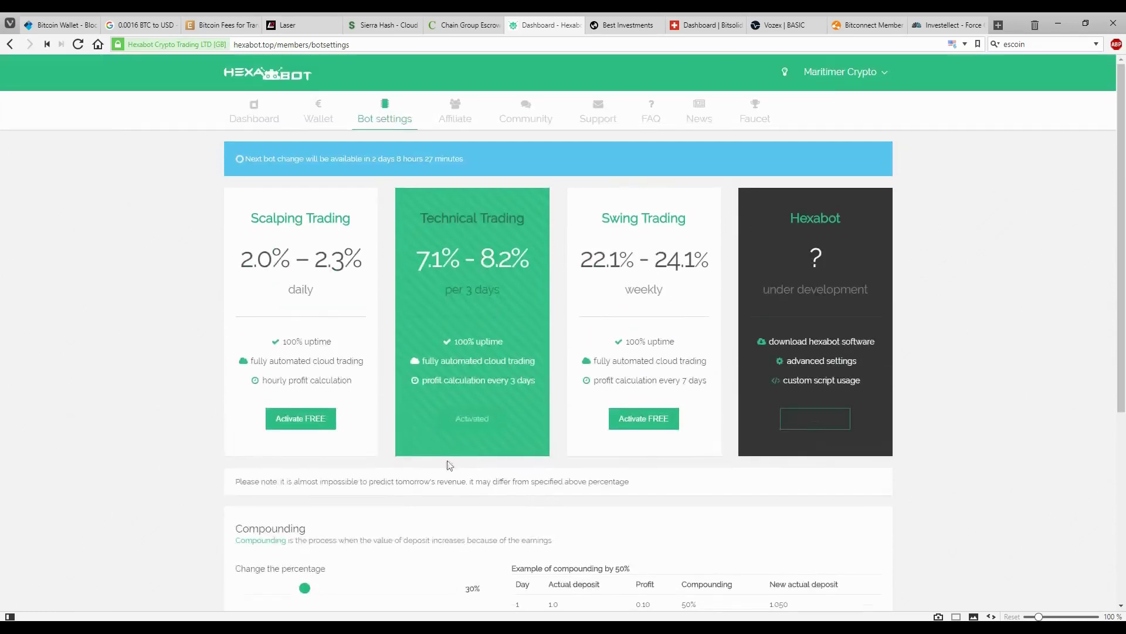
left_click(252, 110)
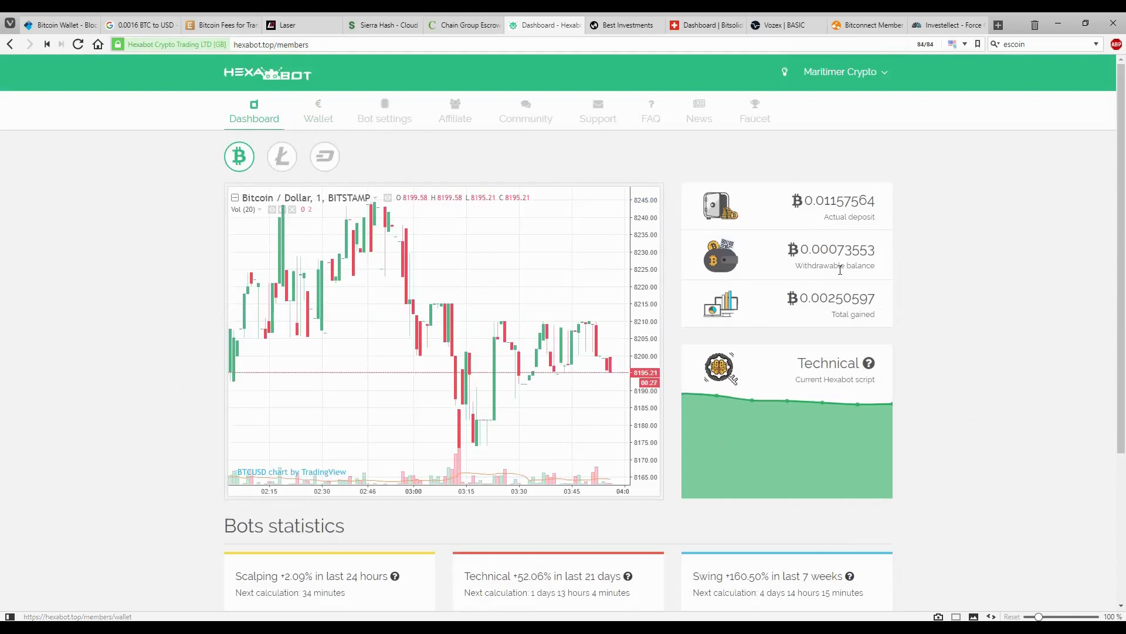
mouse_move(831, 249)
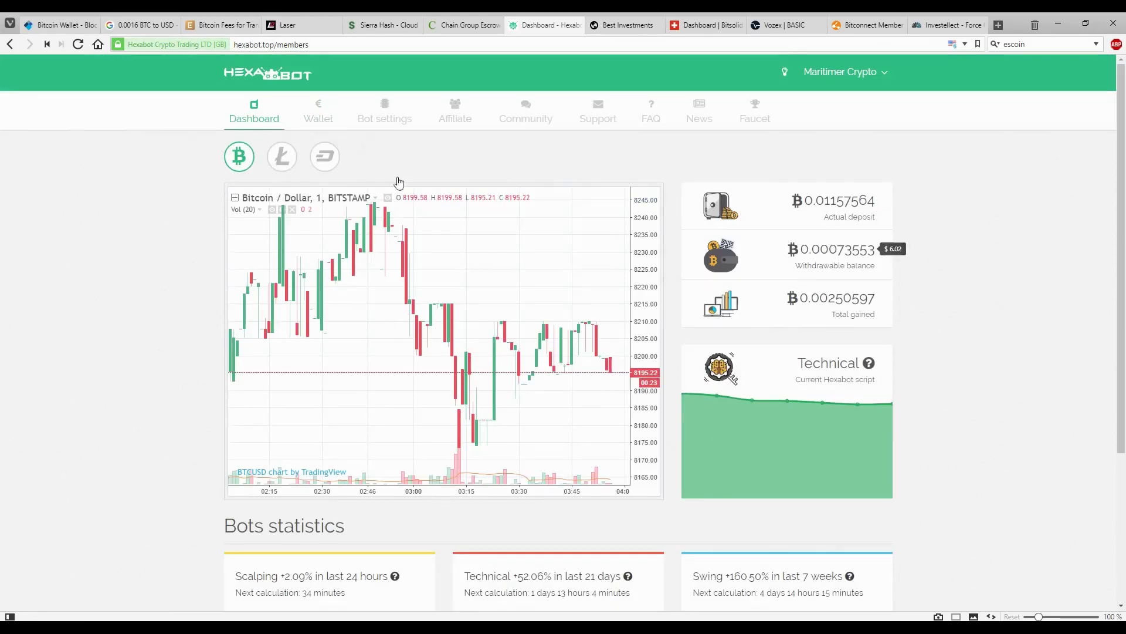
left_click(321, 111)
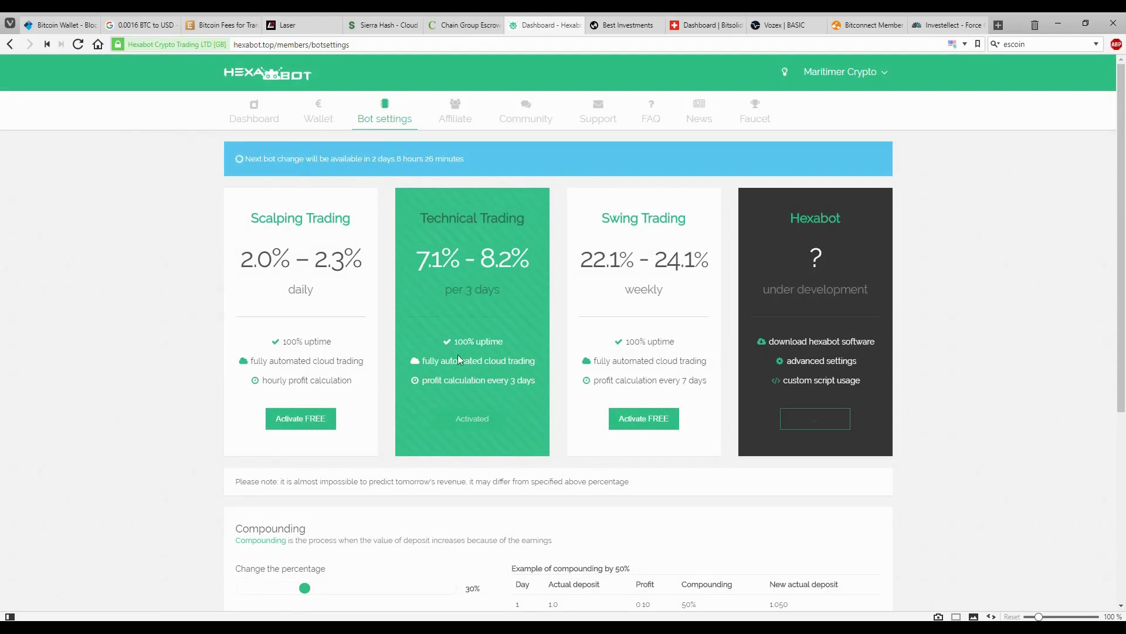
mouse_move(503, 628)
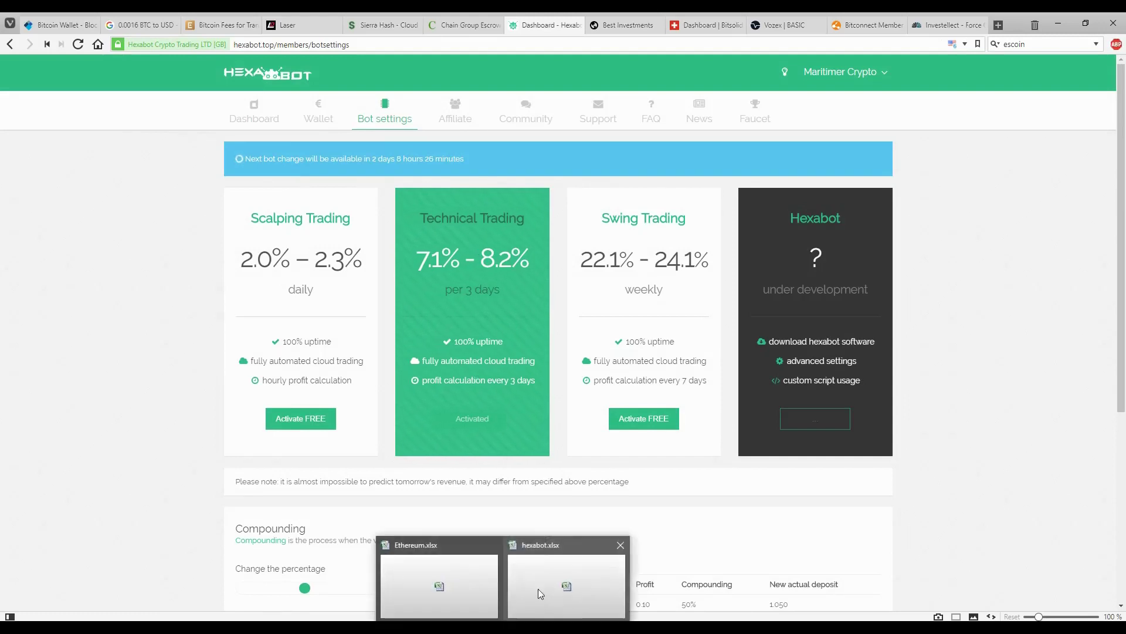
Bring up hexabot.xlsx and check the $80.00 investment in C4 and 30.00% compounding in H4
left_click(531, 573)
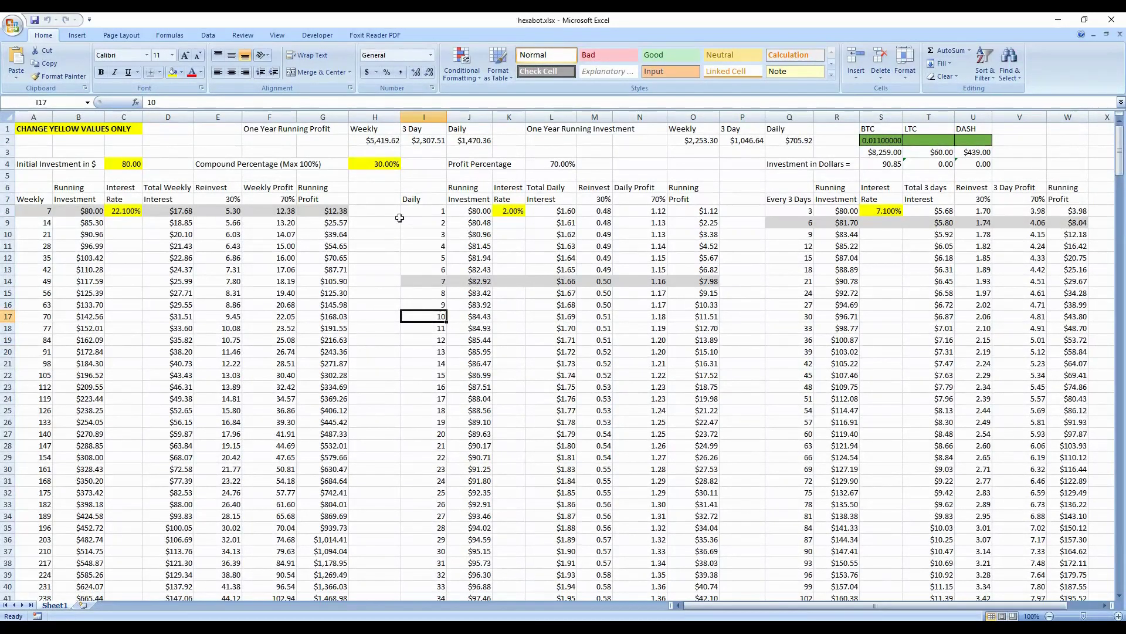
left_click(123, 167)
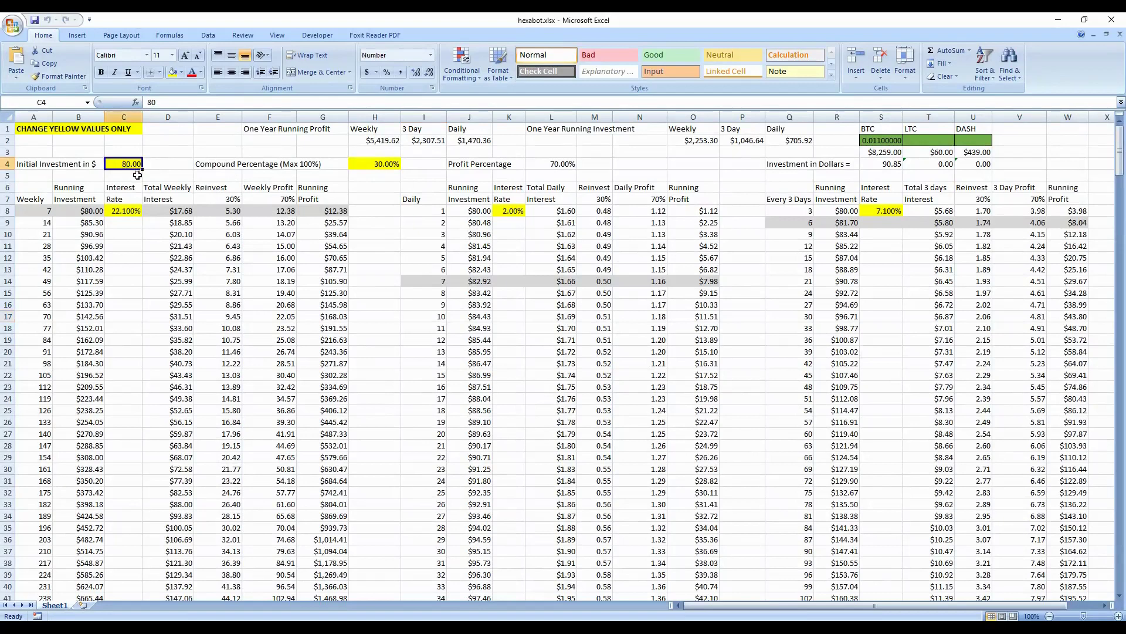
left_click(375, 167)
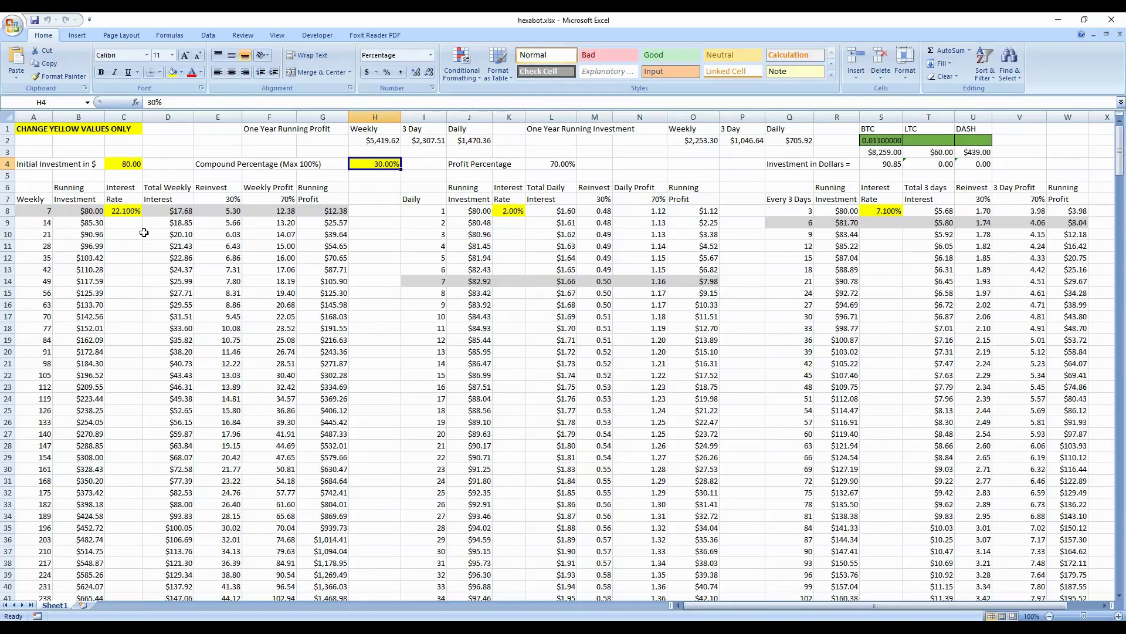
left_click(125, 213)
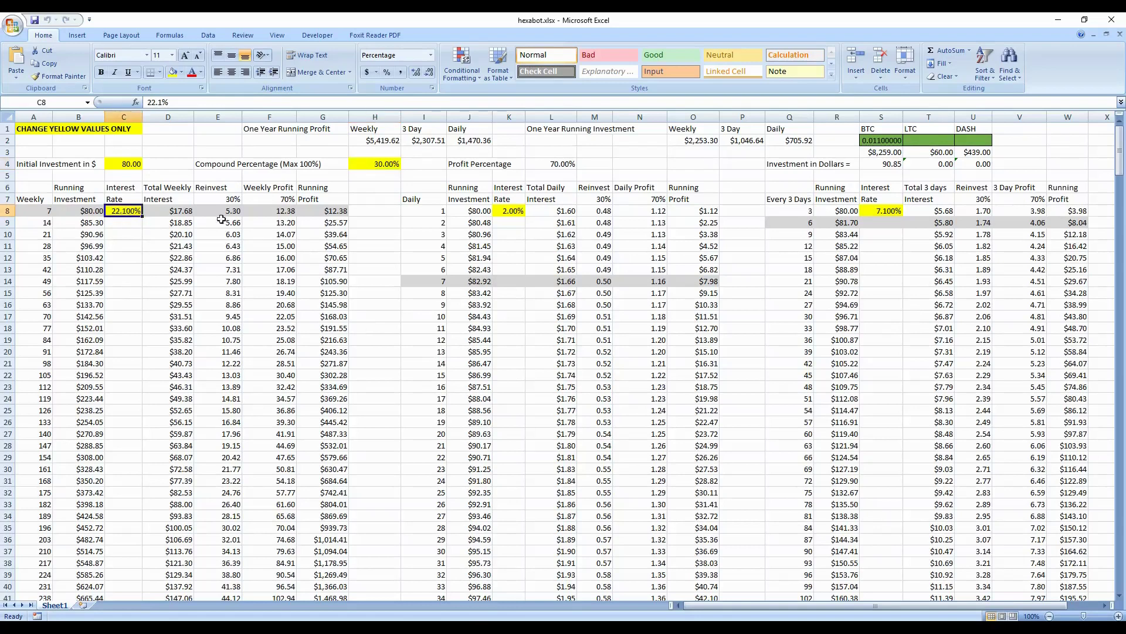
left_click(510, 211)
left_click(893, 211)
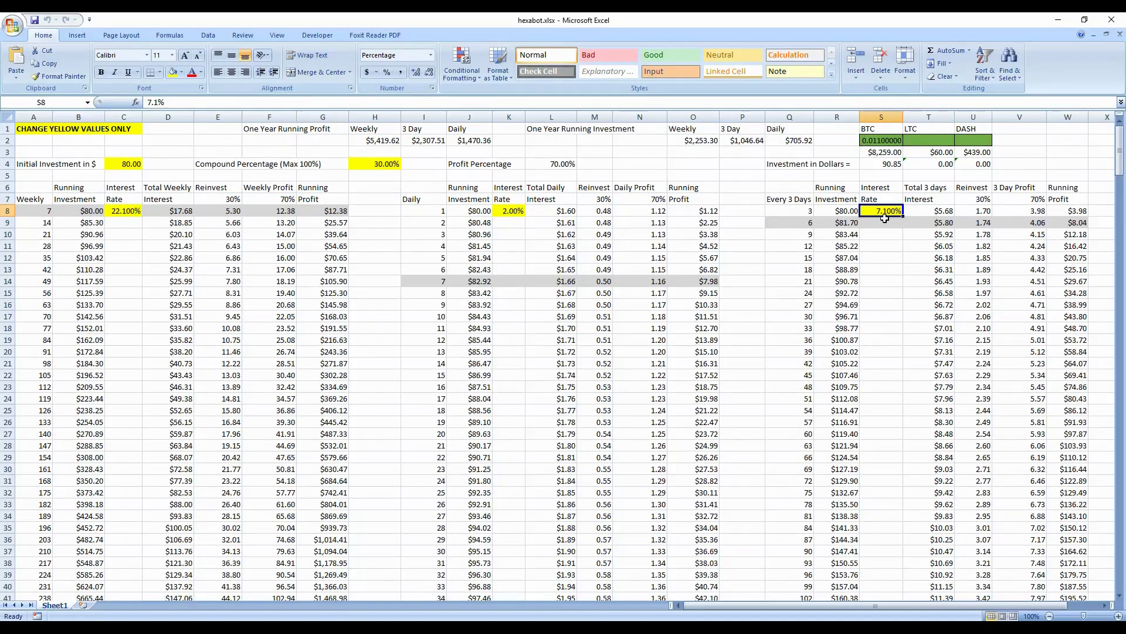
left_click(804, 227)
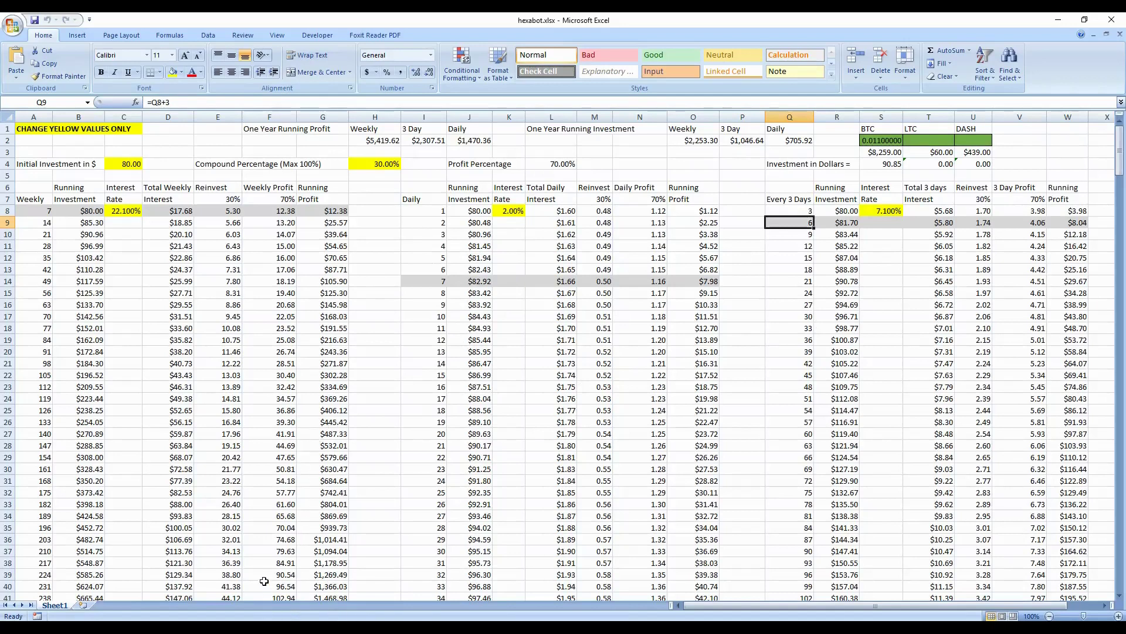
Return to Hexabot, visit the dashboard, then open the faucet page showing a ฿0.00000189 balance
mouse_move(270, 625)
left_click(268, 598)
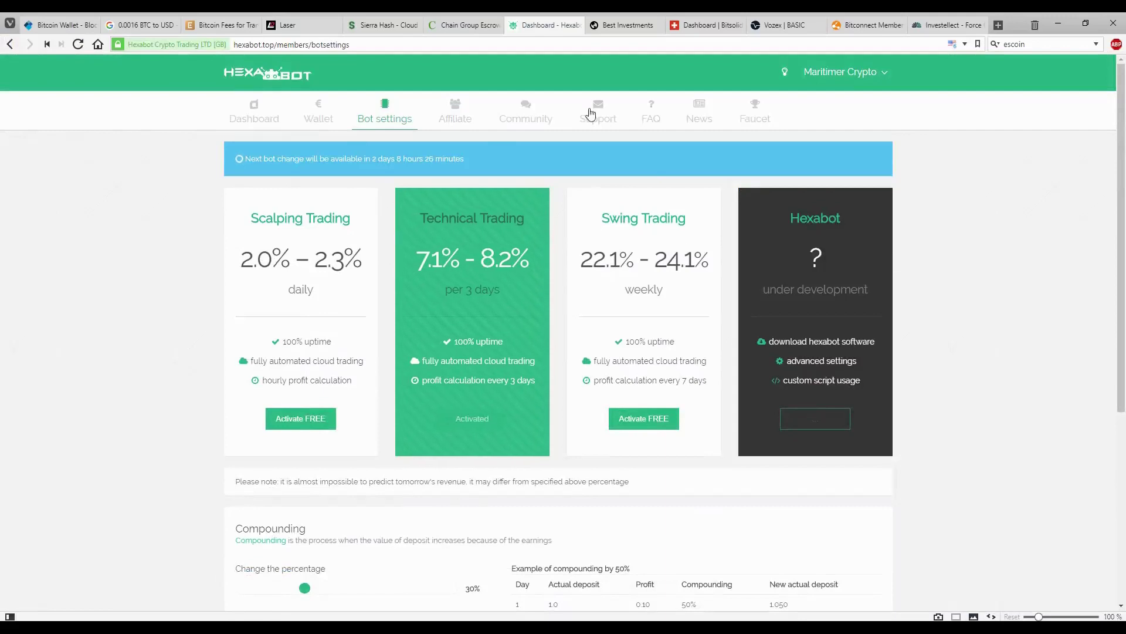
left_click(256, 109)
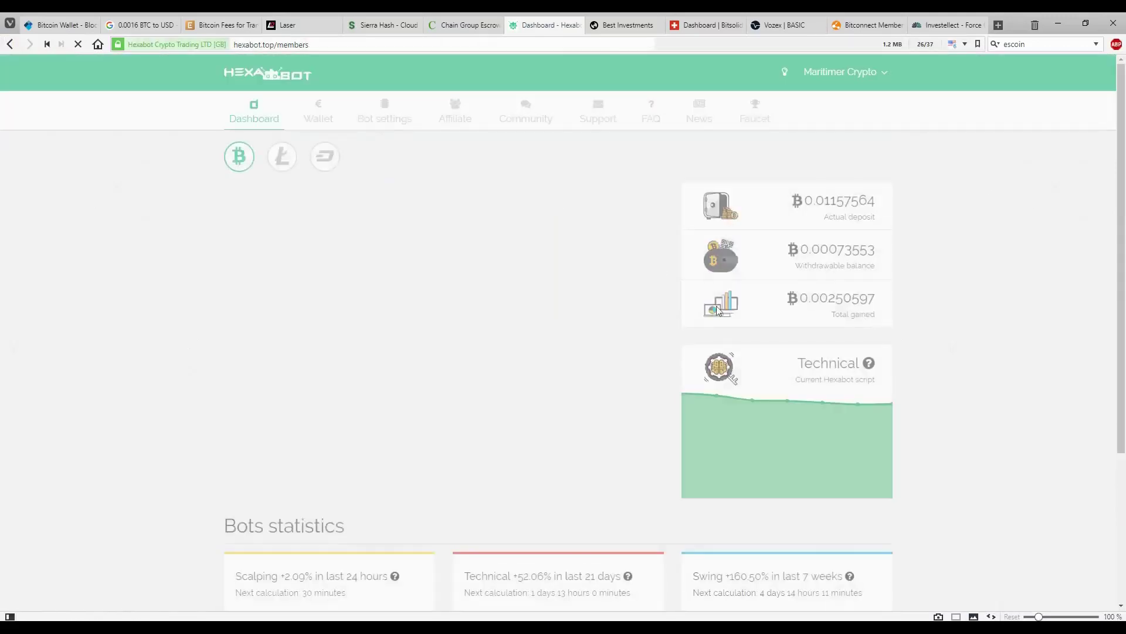
mouse_move(899, 252)
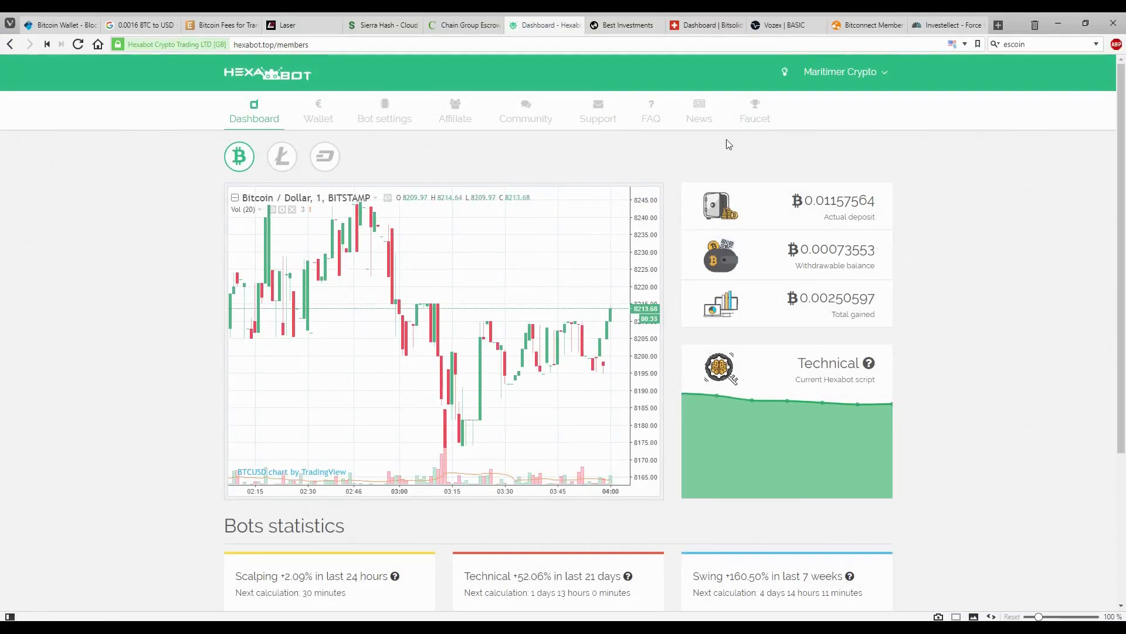
left_click(755, 114)
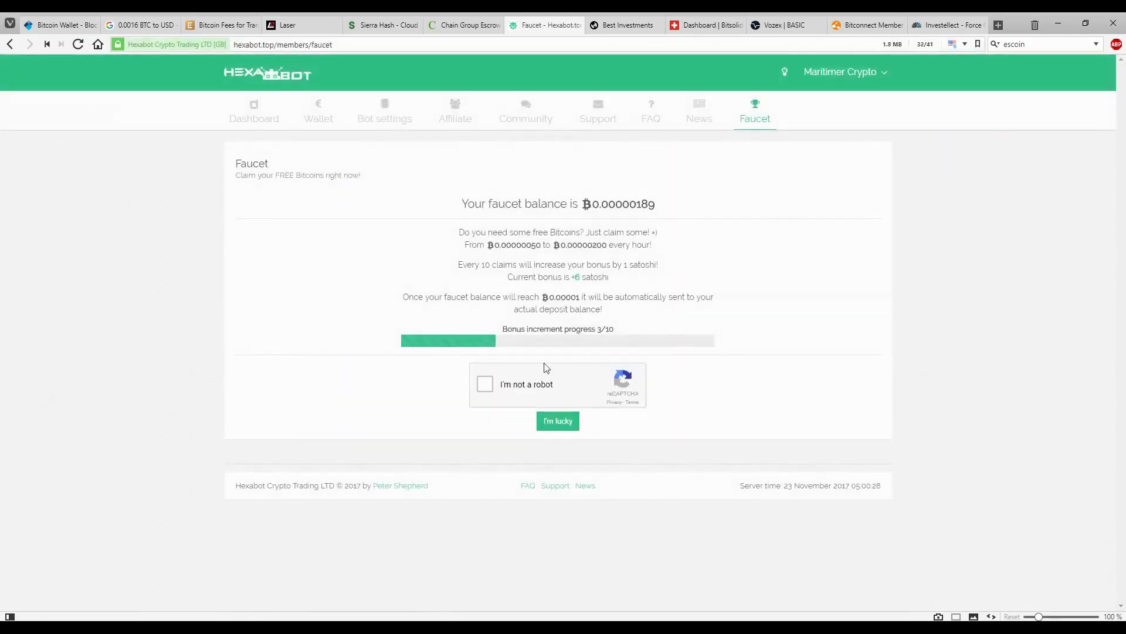
Pass the traffic-lights reCAPTCHA and claim the faucet reward of 0.00000151 plus 6 bonus satoshi
left_click(485, 384)
left_click(555, 421)
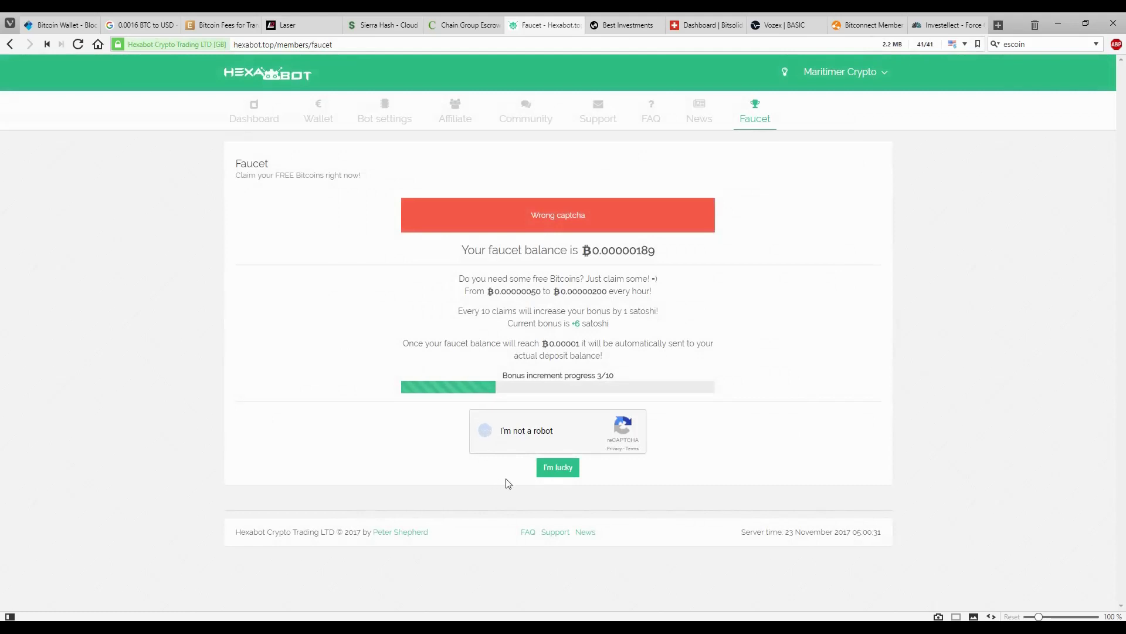
left_click(485, 431)
left_click(553, 463)
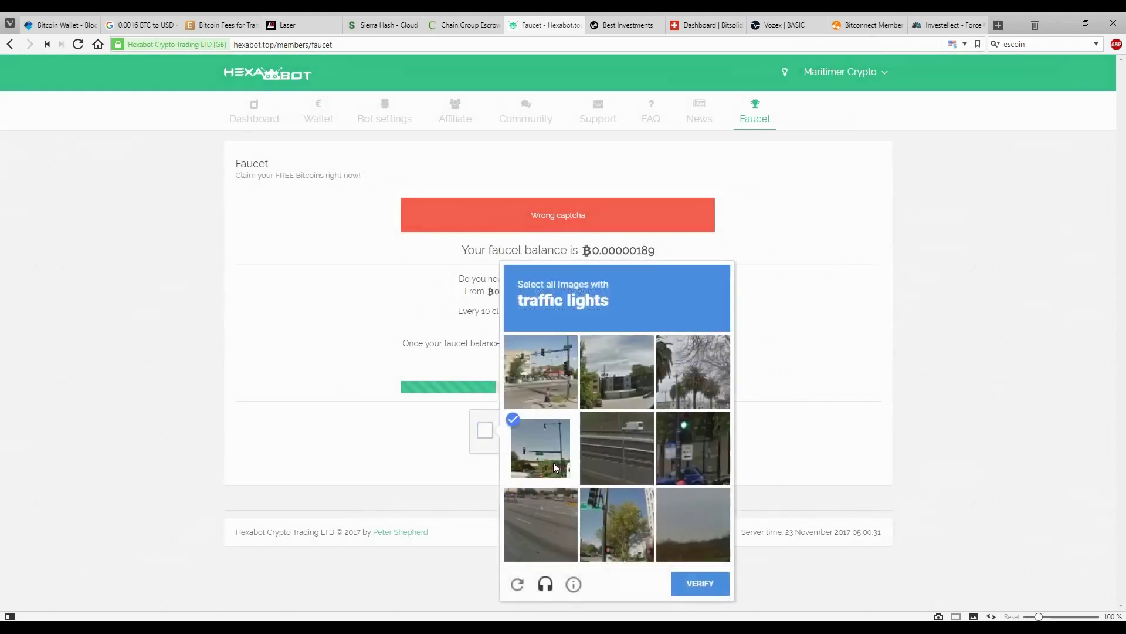
left_click(554, 391)
left_click(592, 508)
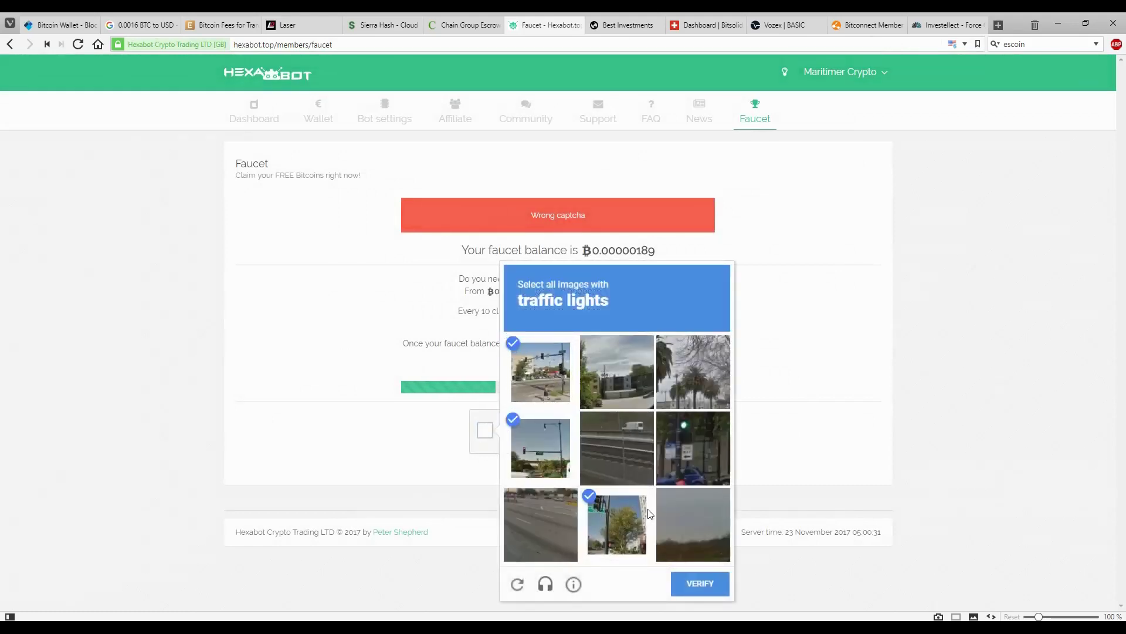
left_click(693, 448)
left_click(698, 583)
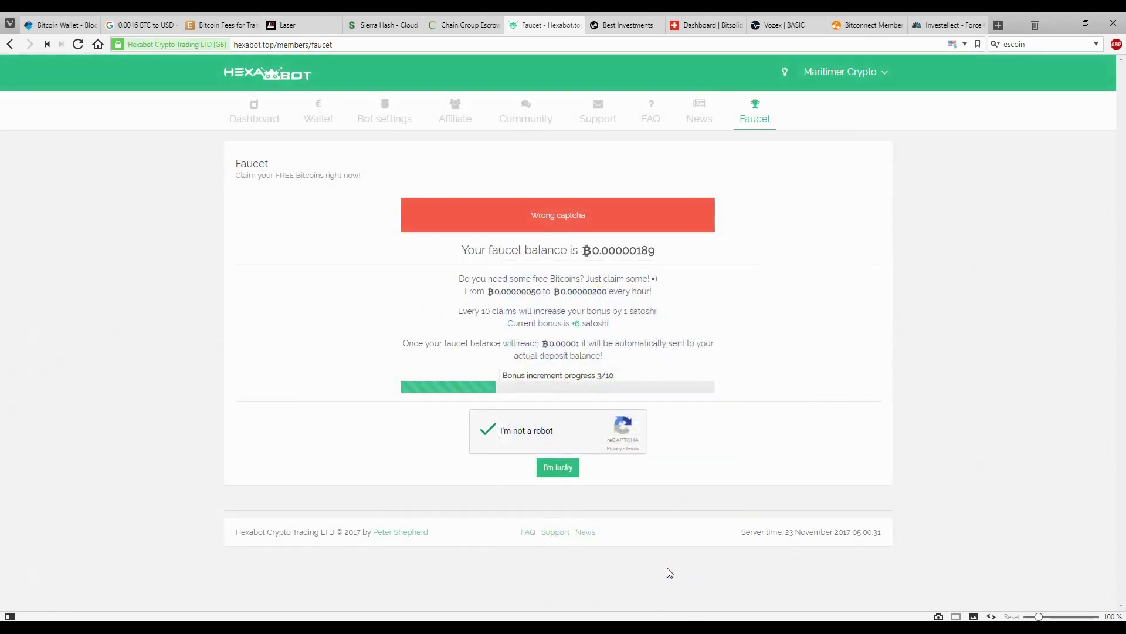
left_click(559, 469)
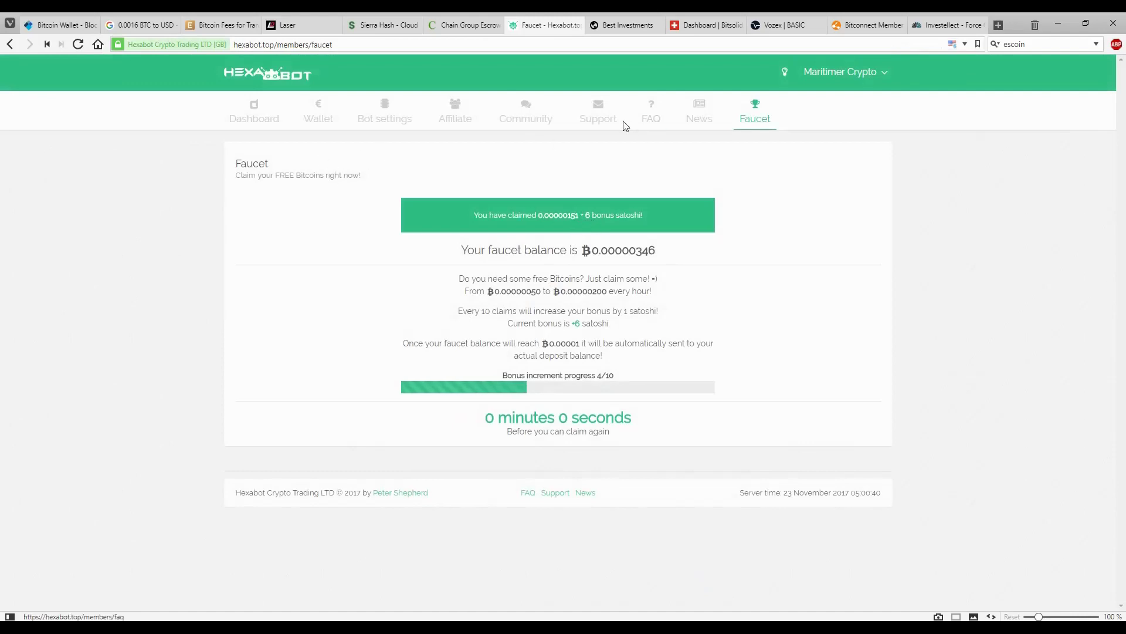
Check the $4.05 BestInvestments balance and withdrawal history, then switch to the Bitsolid dashboard
left_click(625, 24)
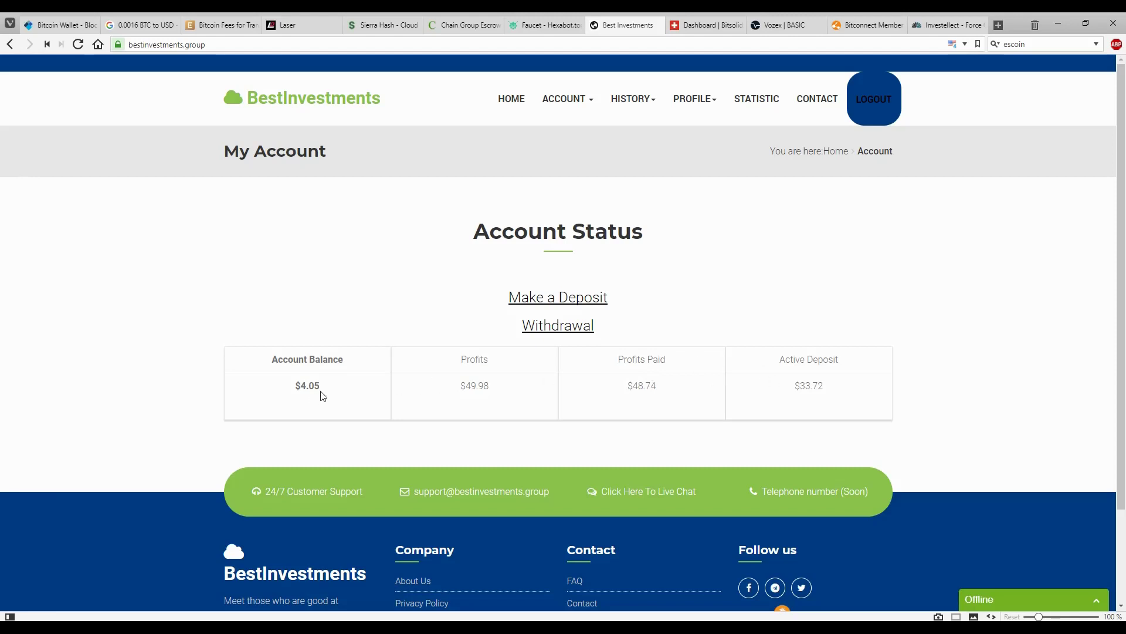
left_click_drag(320, 390, 302, 388)
mouse_move(639, 100)
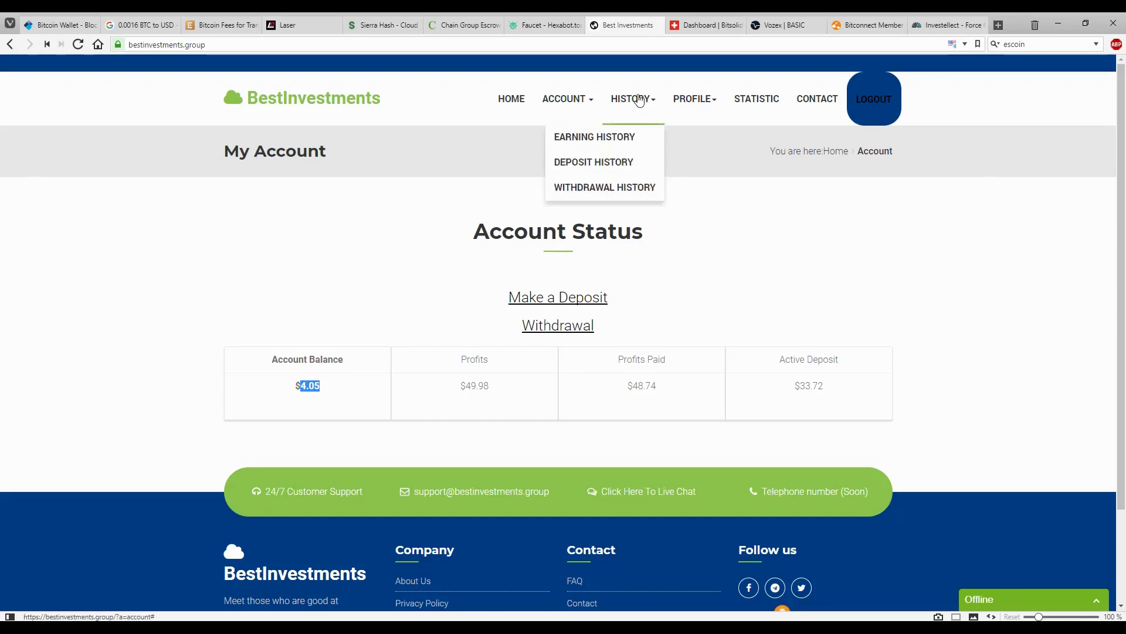
left_click(631, 189)
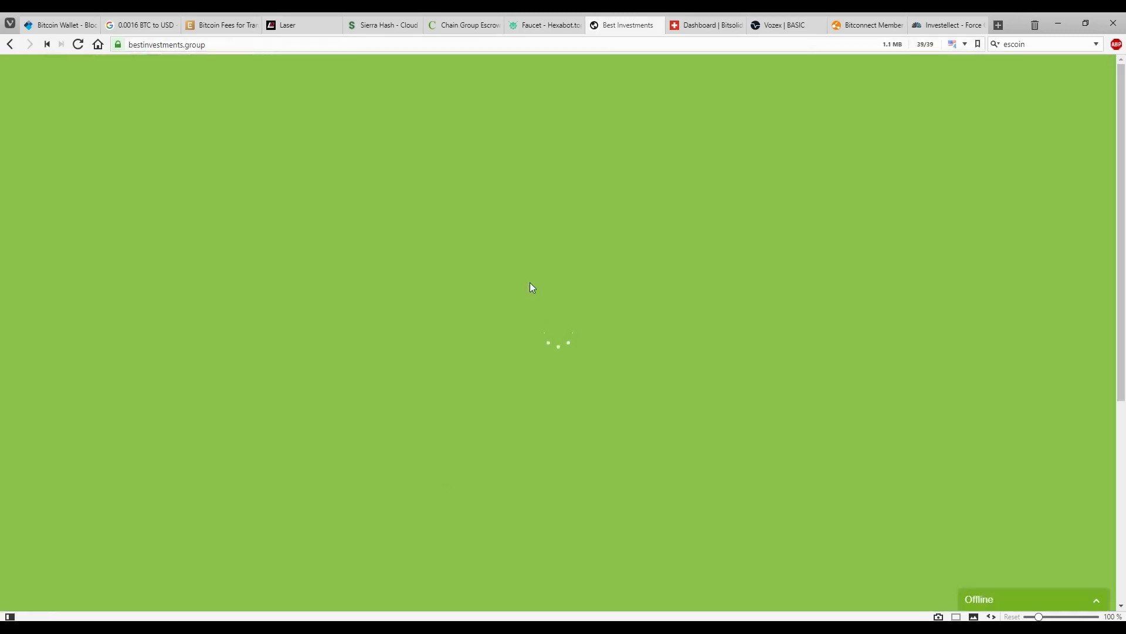
scroll(841, 356, "down", 2)
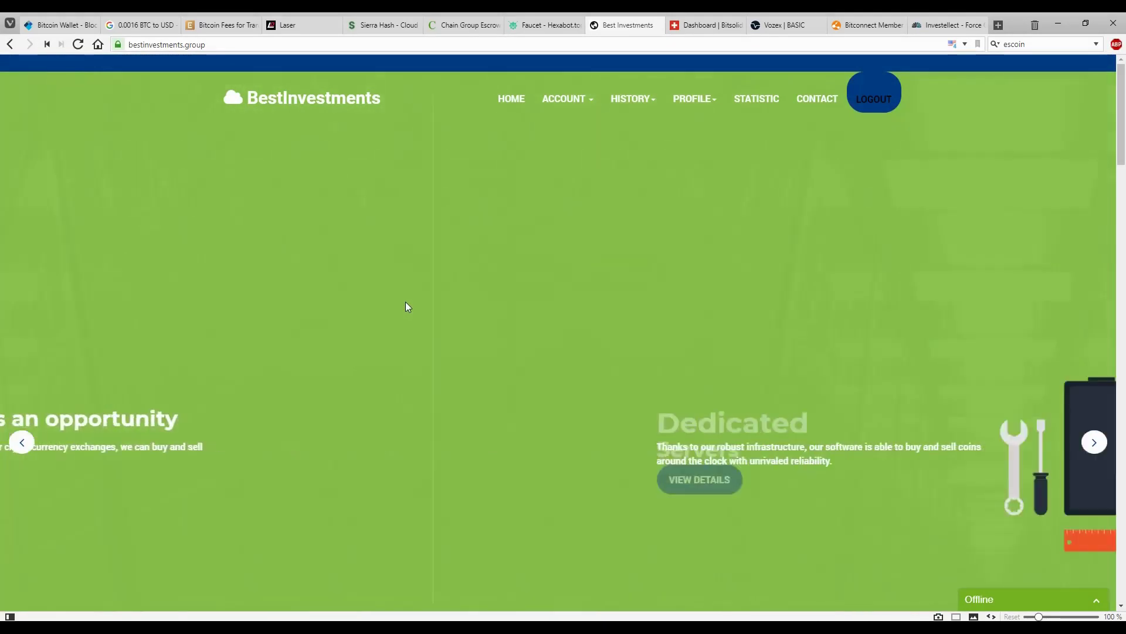
left_click(717, 26)
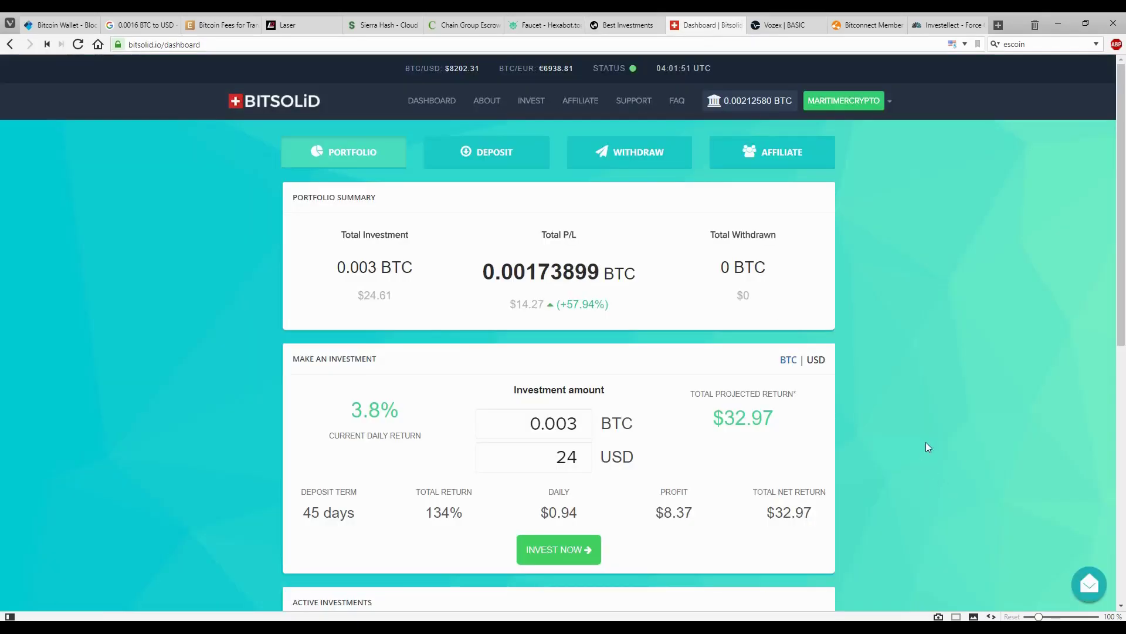
Scroll through Bitsolid's 0.003 BTC active investment and confirmed deposit, then switch to Vozex
scroll(931, 432, "down", 7)
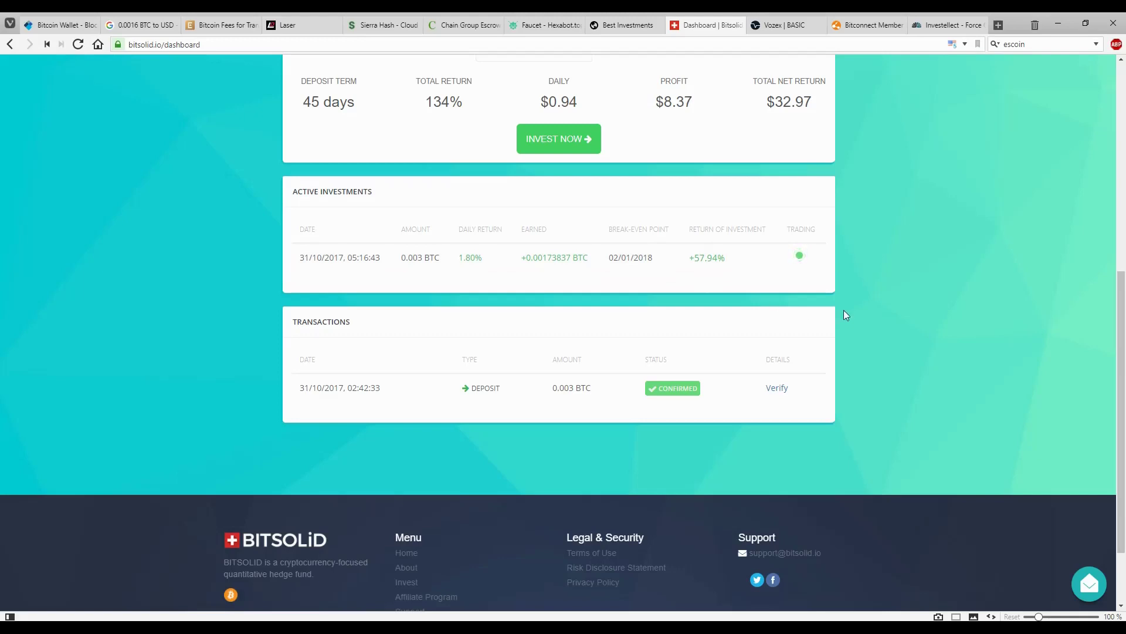
scroll(895, 312, "up", 4)
scroll(893, 343, "up", 4)
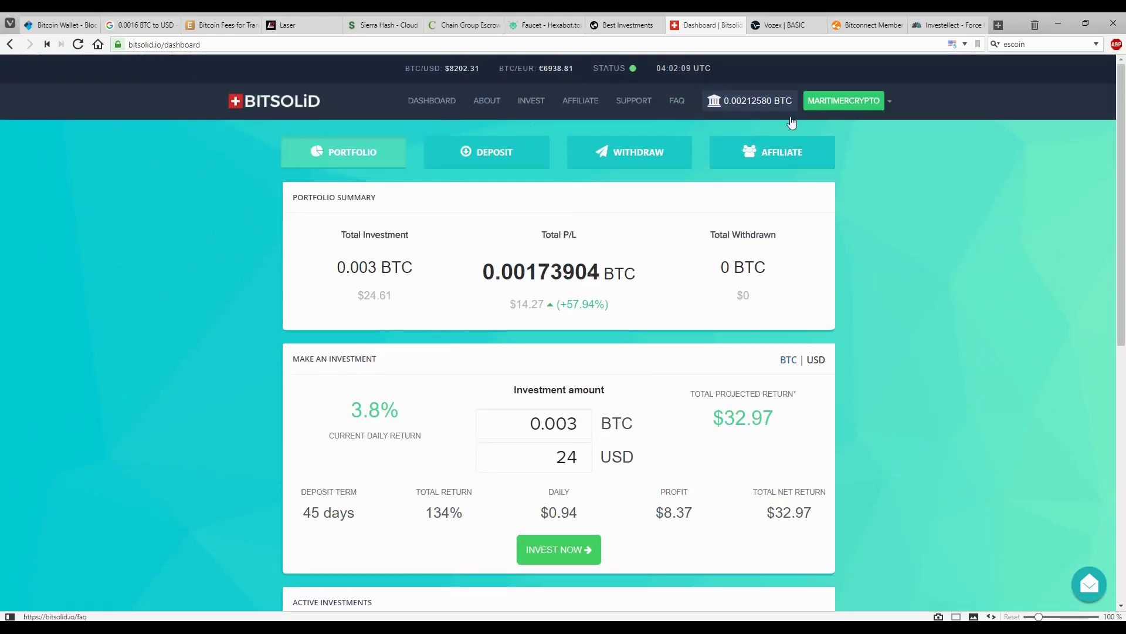
left_click(770, 27)
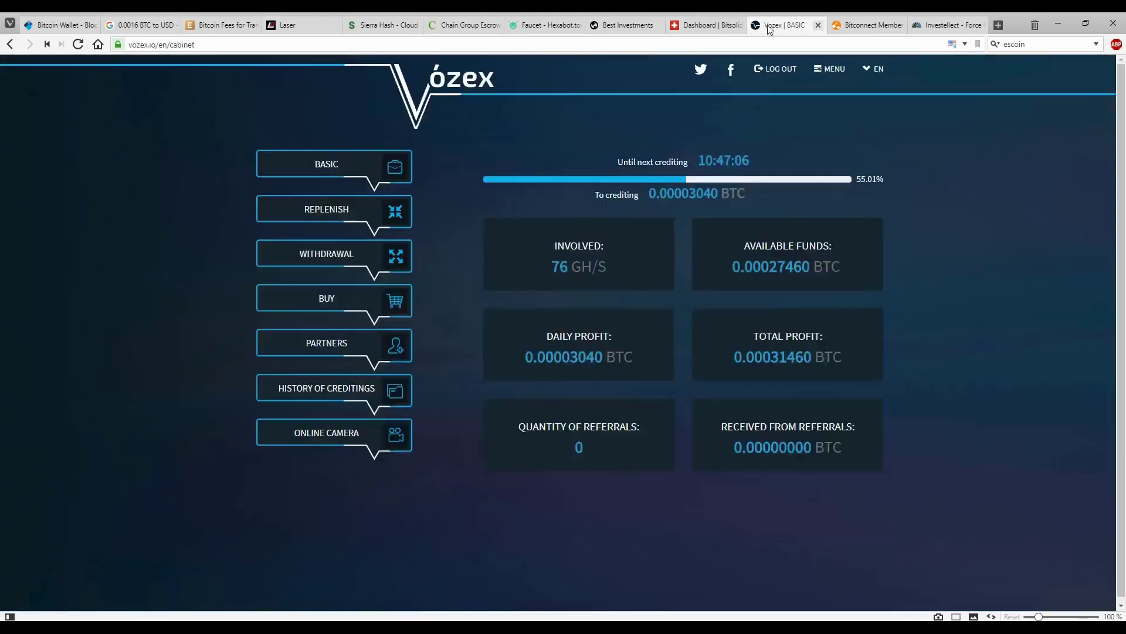
Play the Vozex ONLINE CAMERA mining-farm stream, then go back to the BASIC overview
left_click(323, 434)
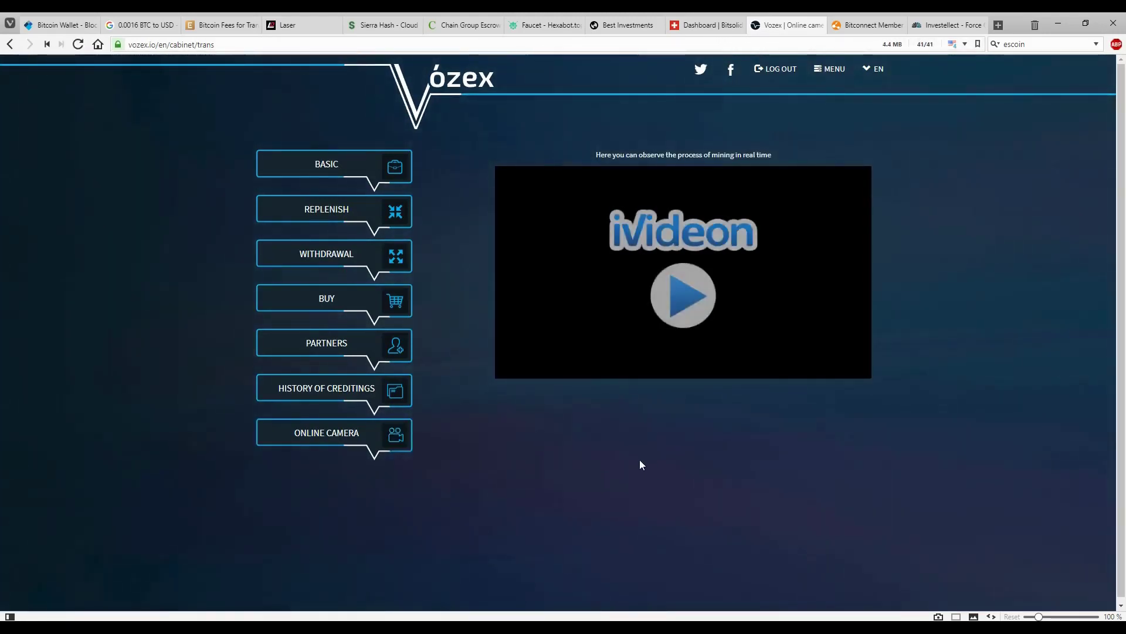
left_click(684, 295)
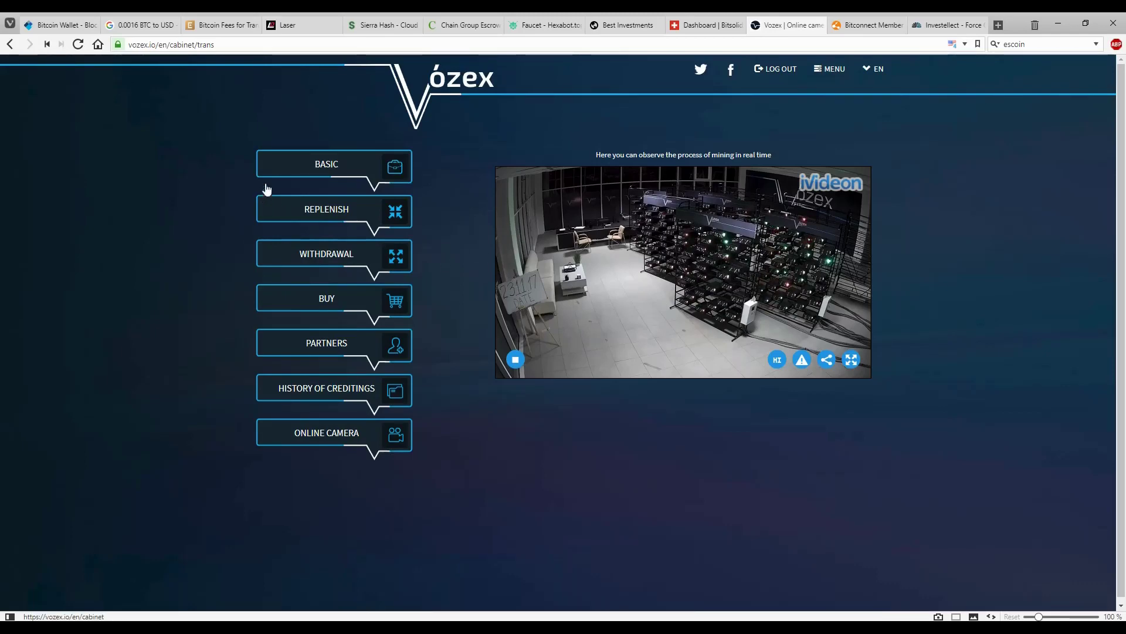
left_click(306, 165)
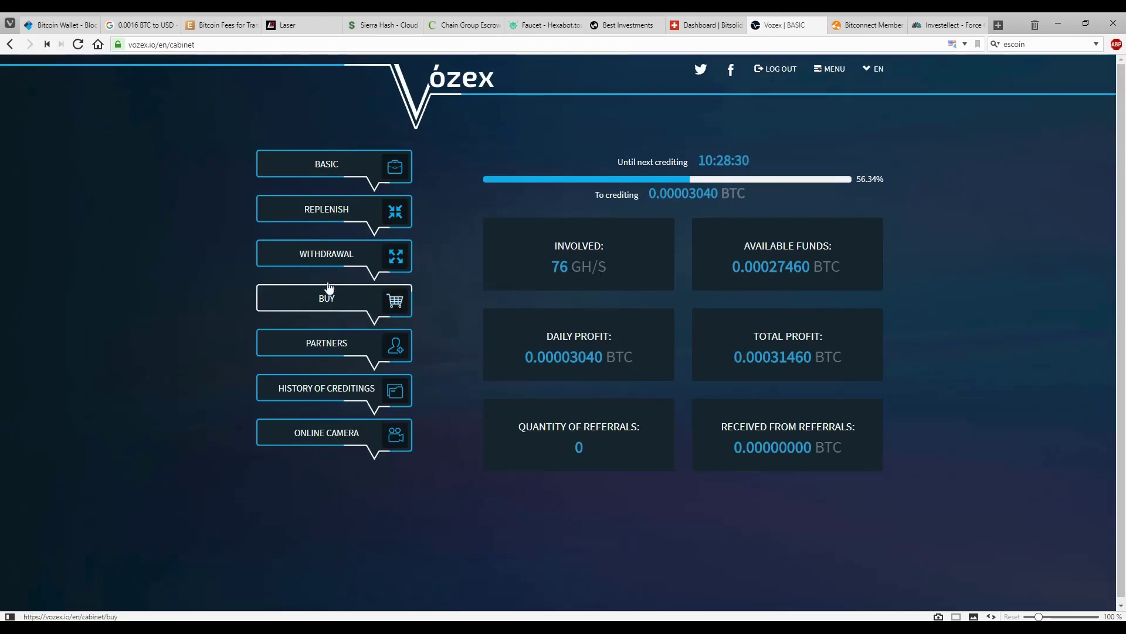
View Vozex's REPLENISH history, then open the BUY page for GH/s power
left_click(302, 210)
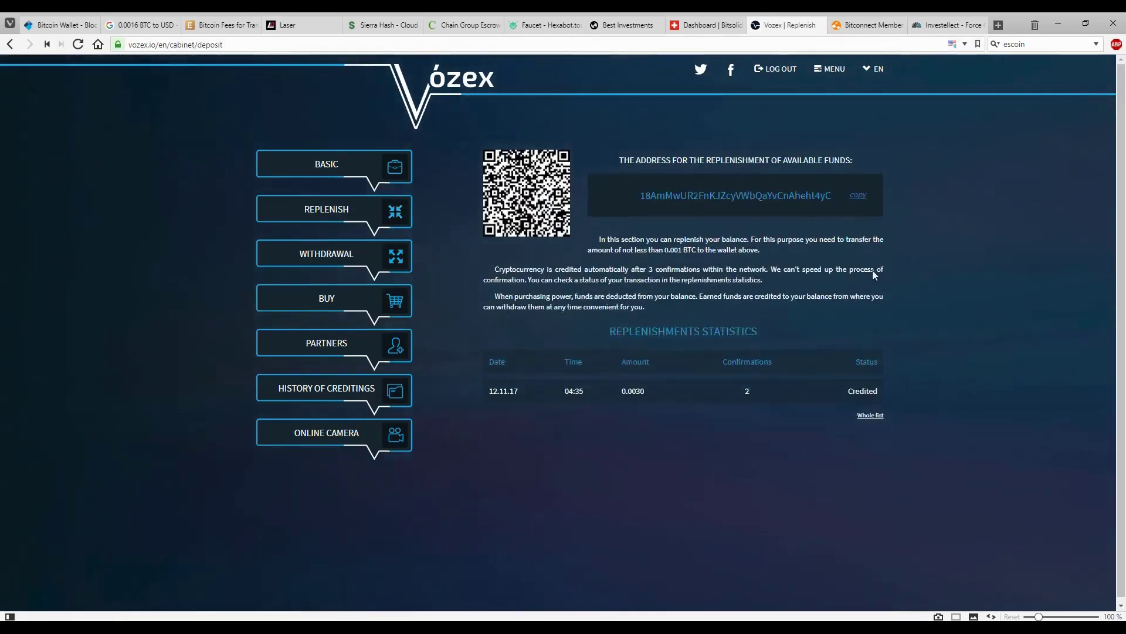
left_click(316, 305)
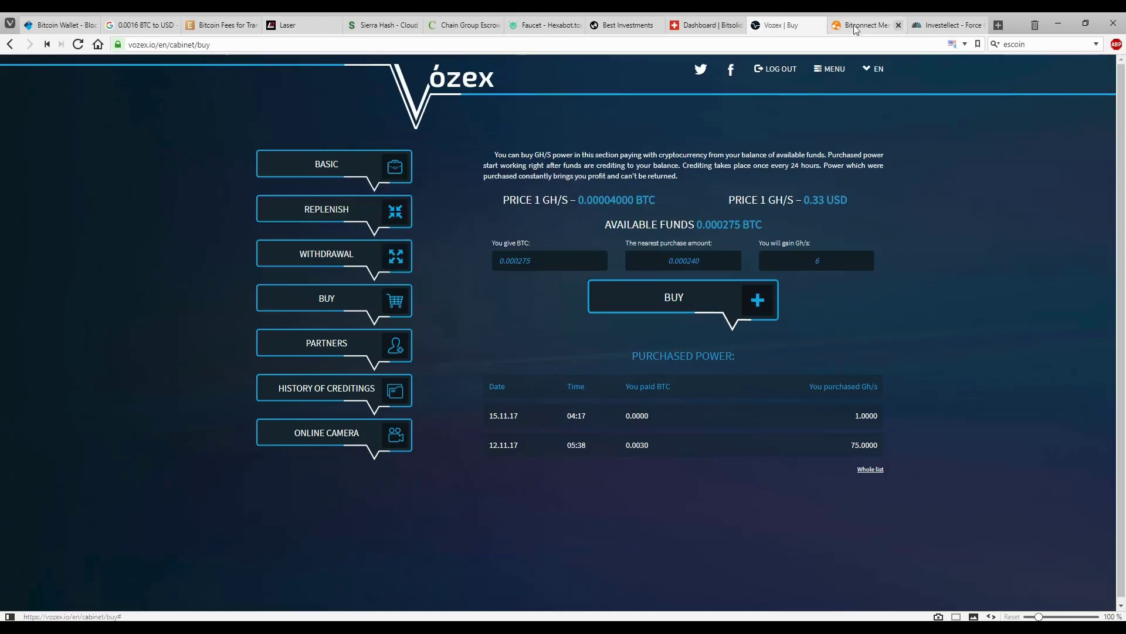
On BitConnect, fill the lending-wallet reinvest form with all $20.00, then close it unconfirmed
left_click(871, 24)
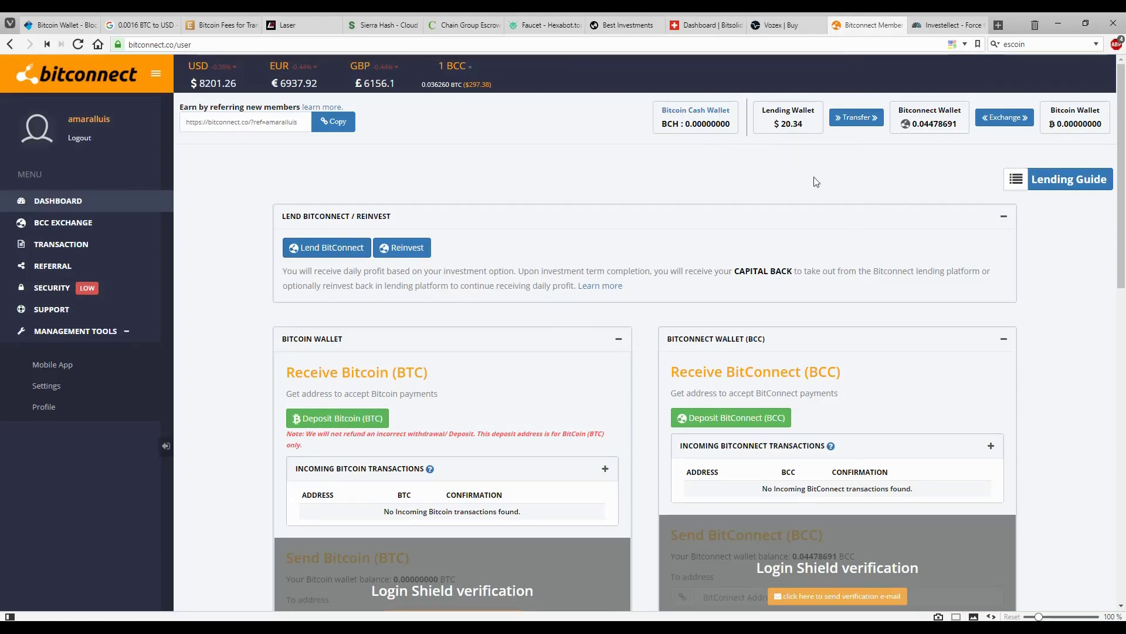
left_click(401, 248)
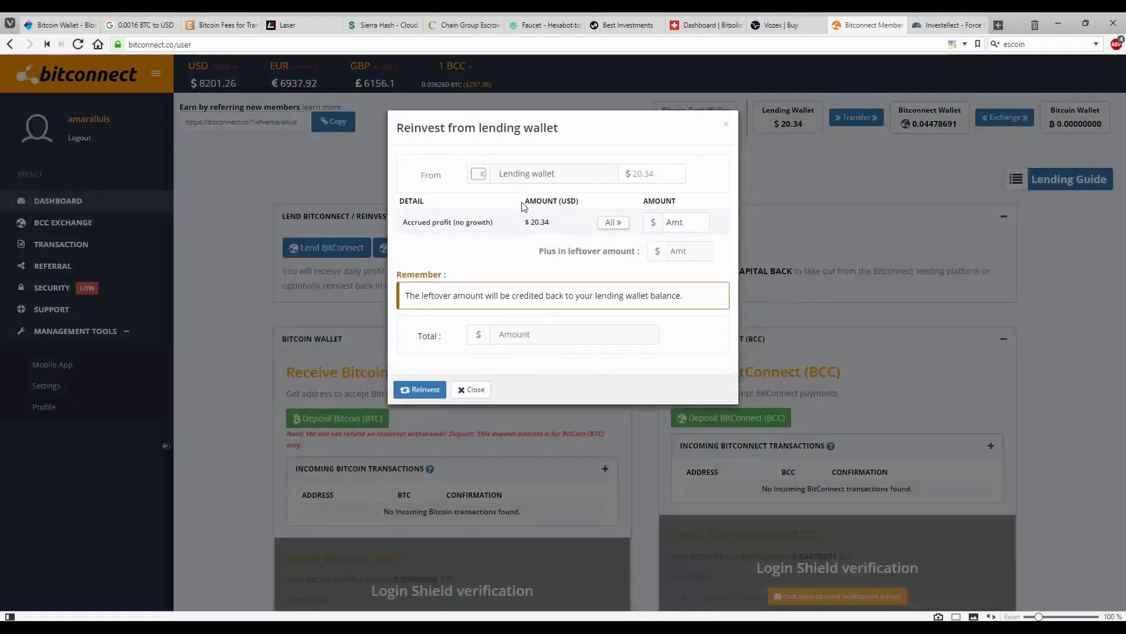
left_click(613, 224)
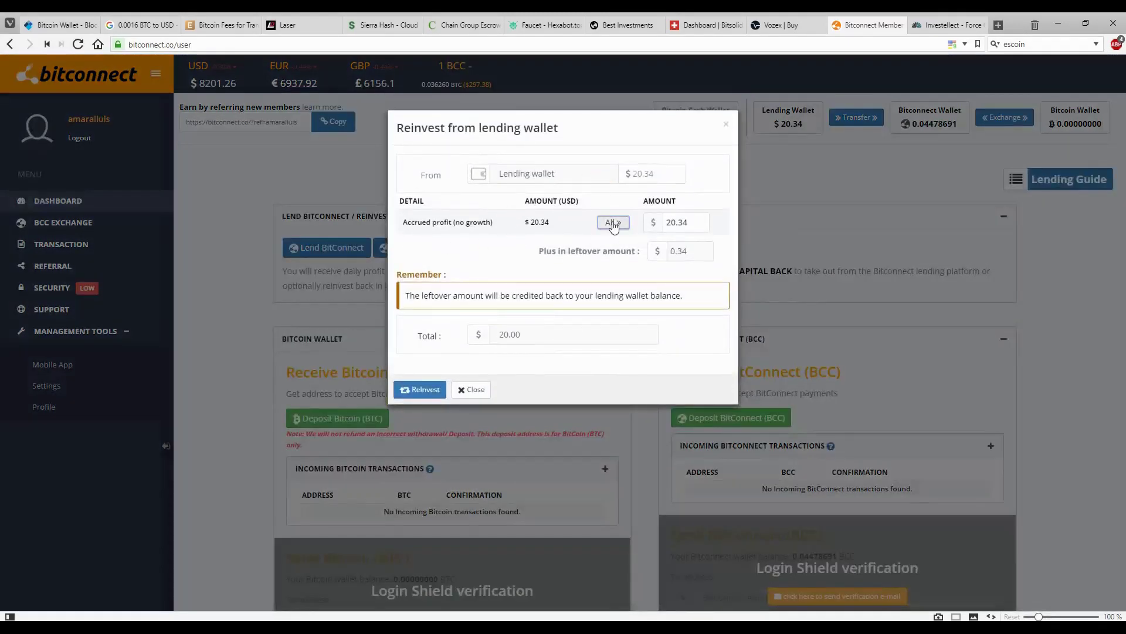
left_click(481, 386)
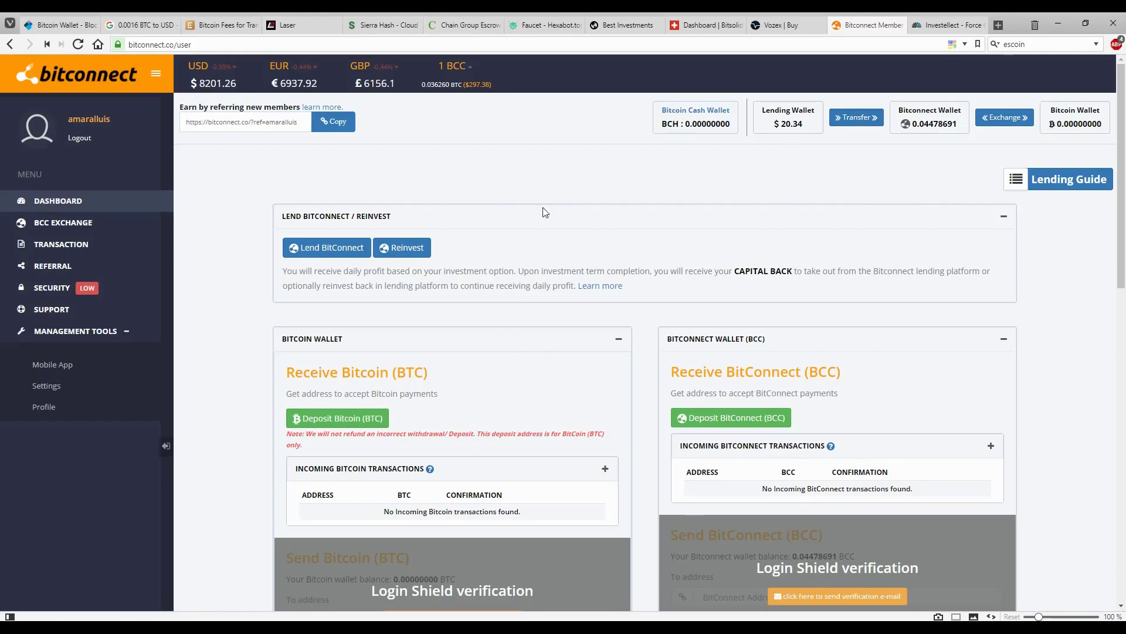
left_click(64, 242)
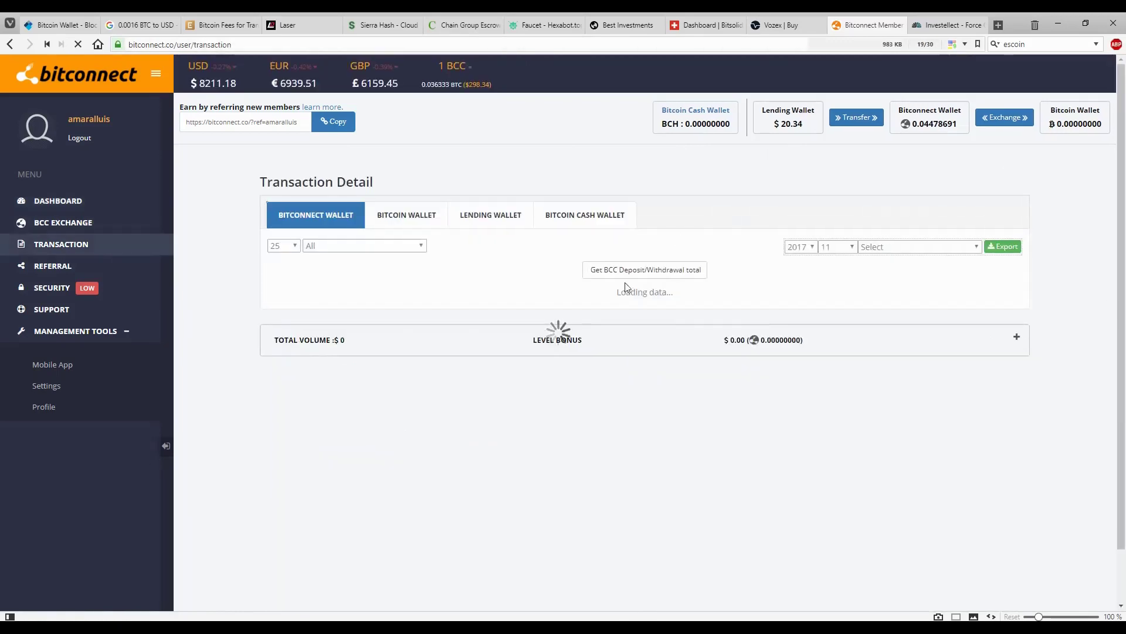
left_click(489, 215)
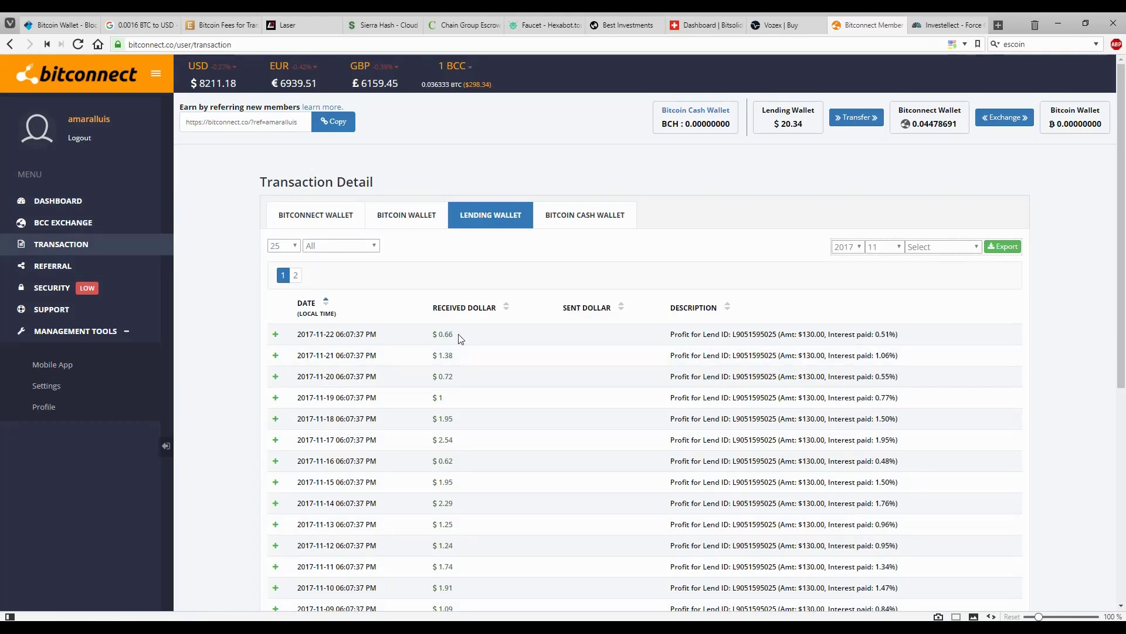
left_click(71, 203)
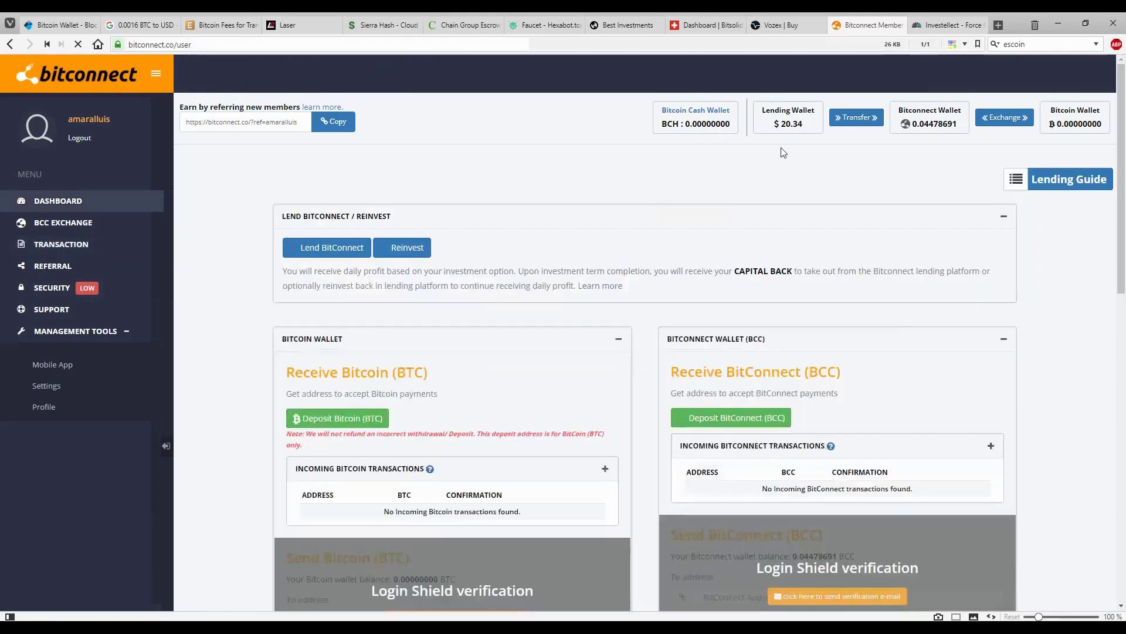
Reinvest and confirm $20.00 from the lending wallet into BitConnect Robot trading
left_click(854, 117)
left_click(470, 422)
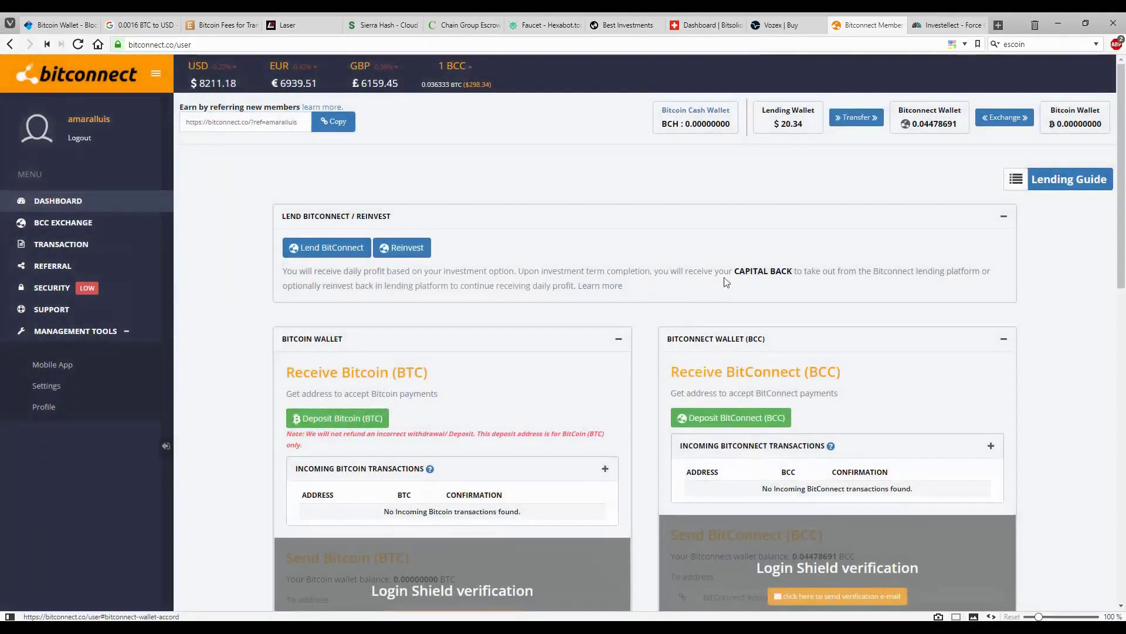
left_click(411, 249)
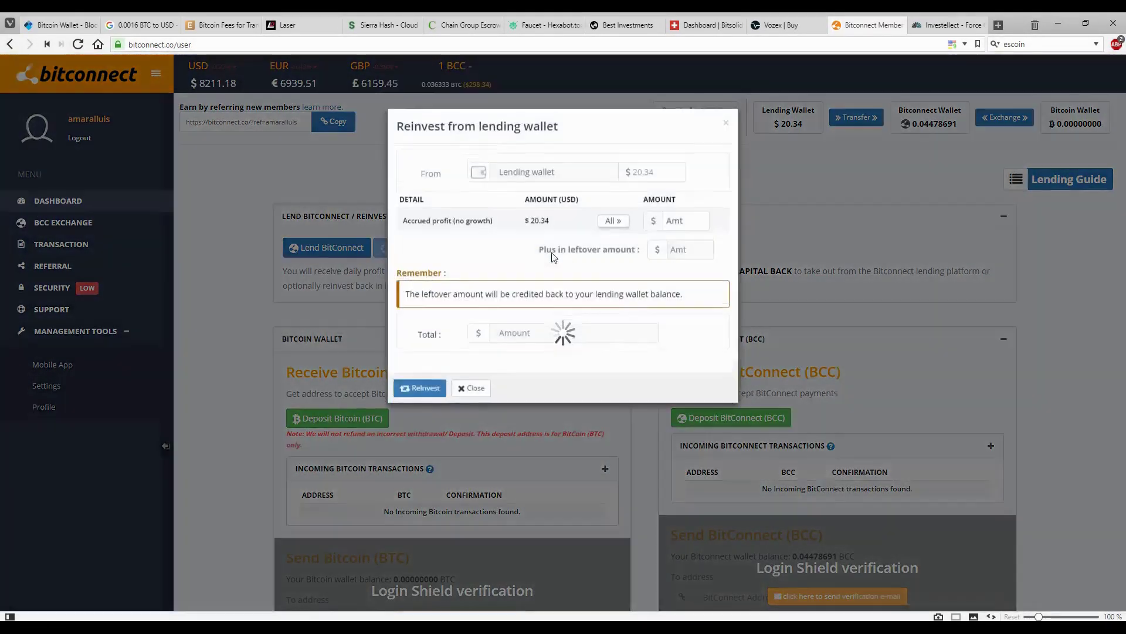
left_click(615, 224)
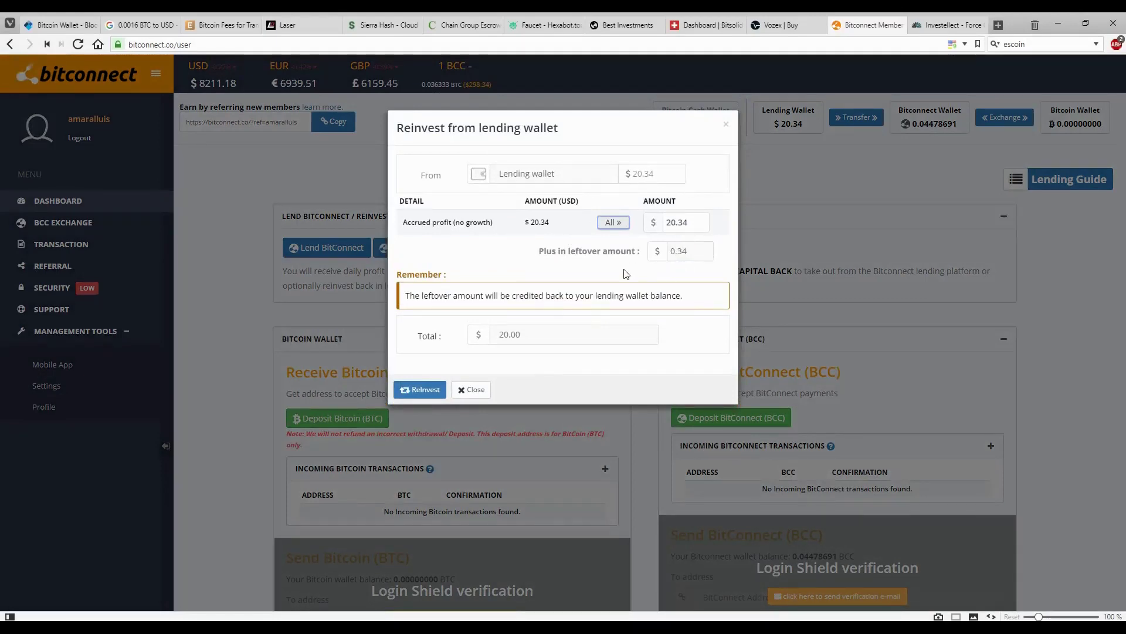
left_click(418, 390)
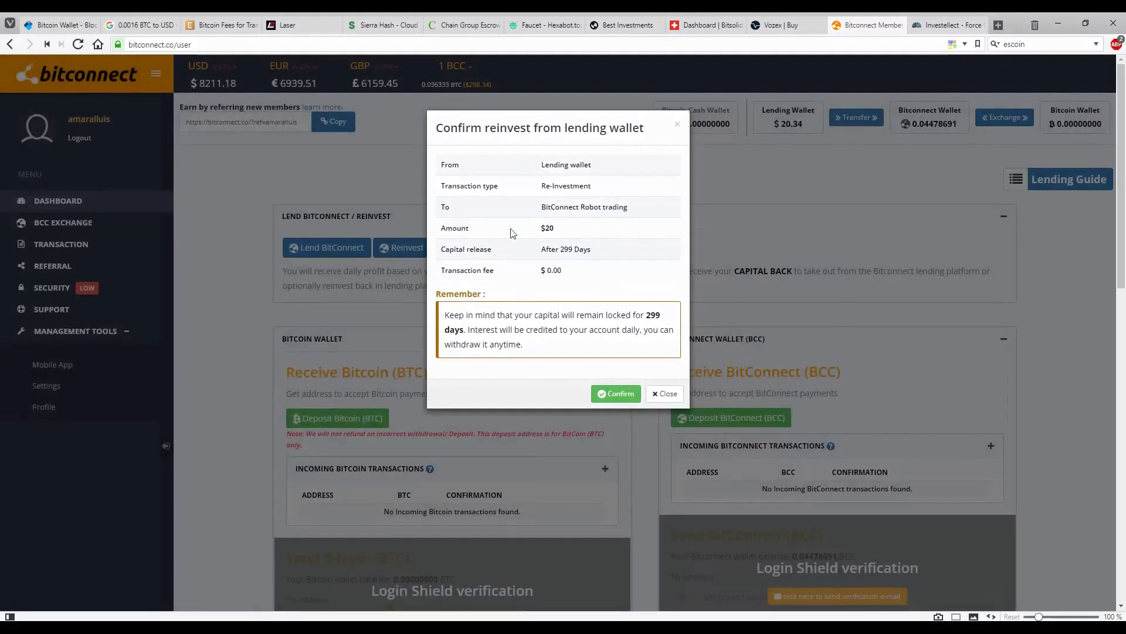
left_click(609, 395)
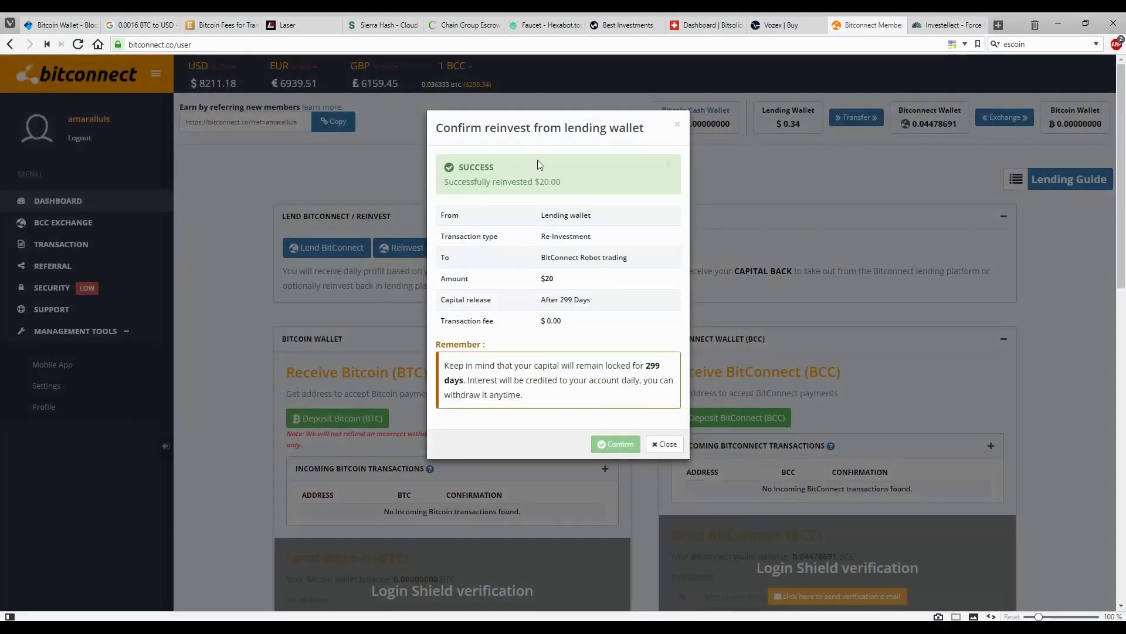
left_click(666, 444)
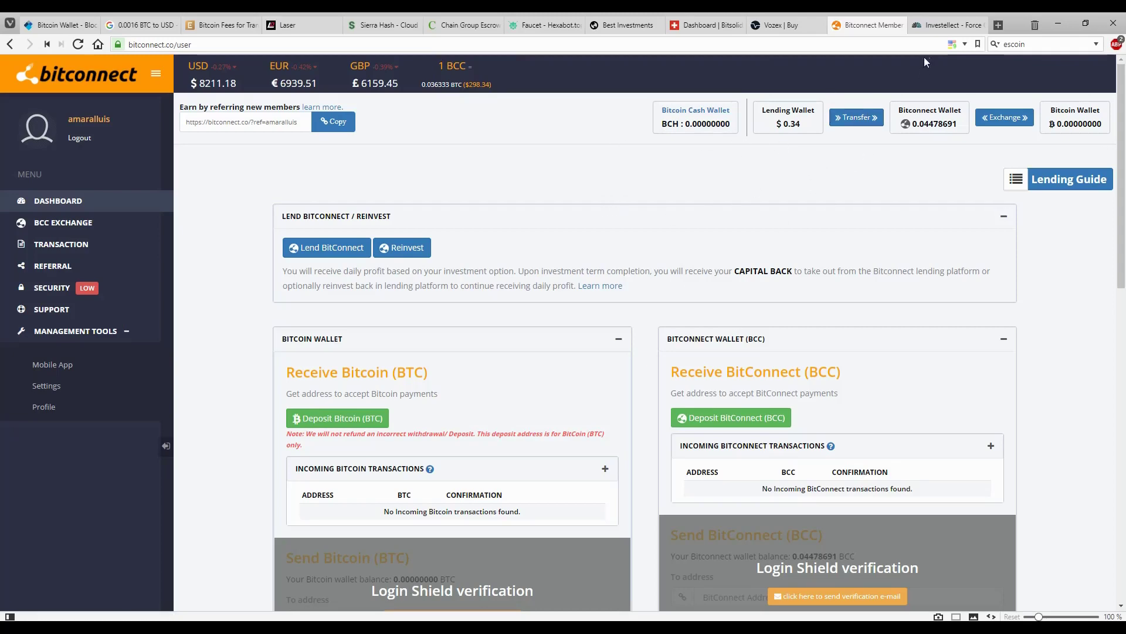
Go to Investellect's YOUR ACCOUNT table showing $3.04 balance and $42.33 active deposit
left_click(942, 24)
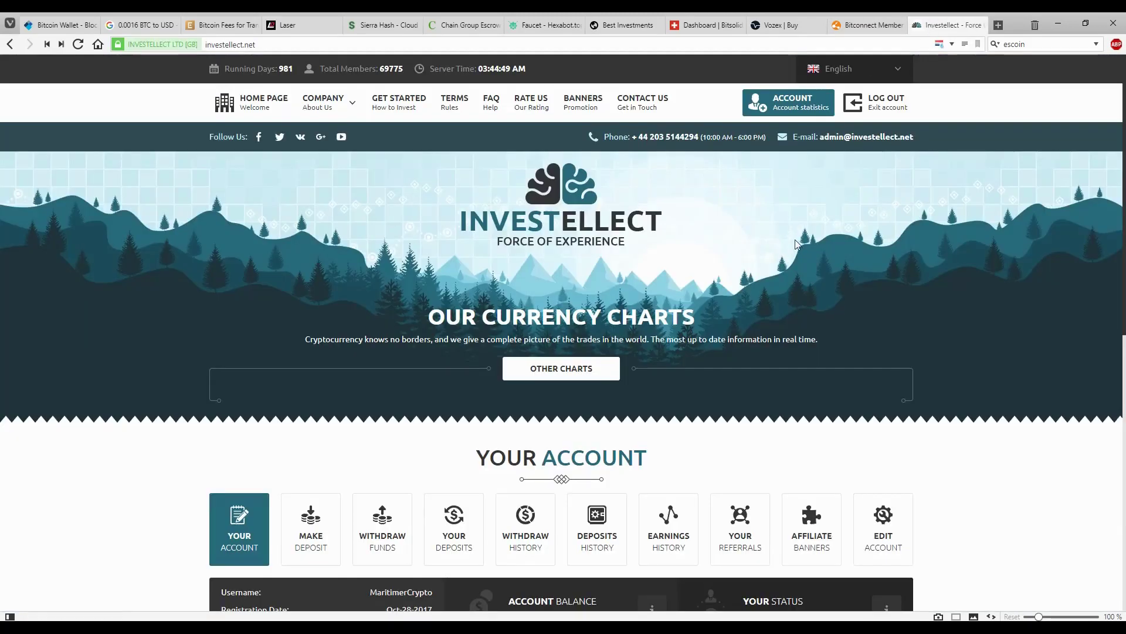
scroll(188, 199, "down", 5)
scroll(139, 193, "up", 5)
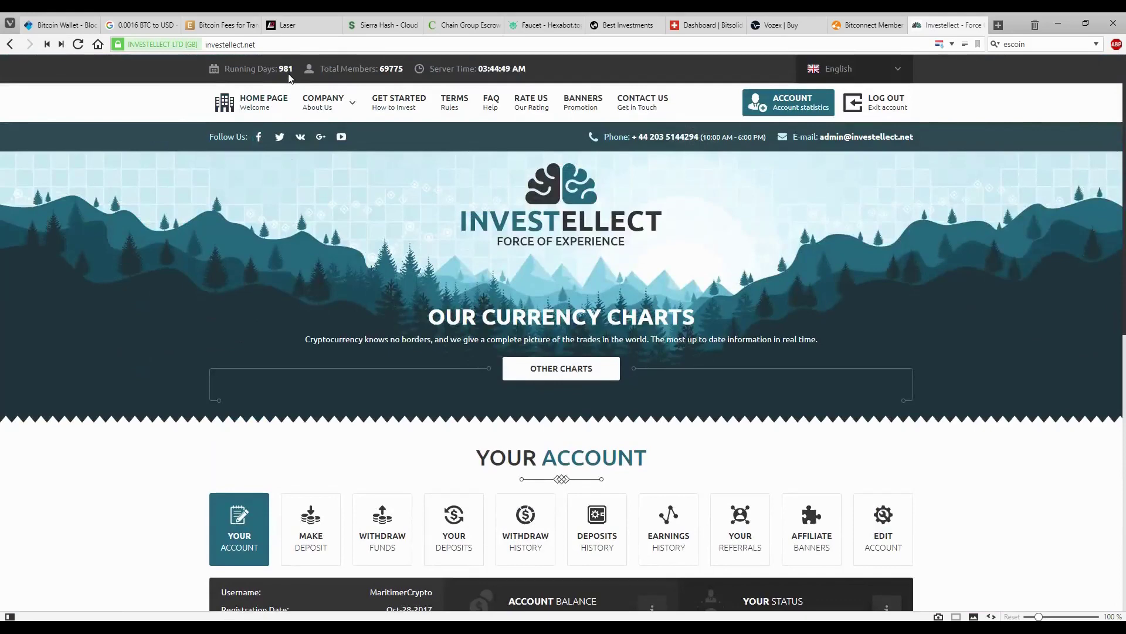
scroll(273, 223, "down", 4)
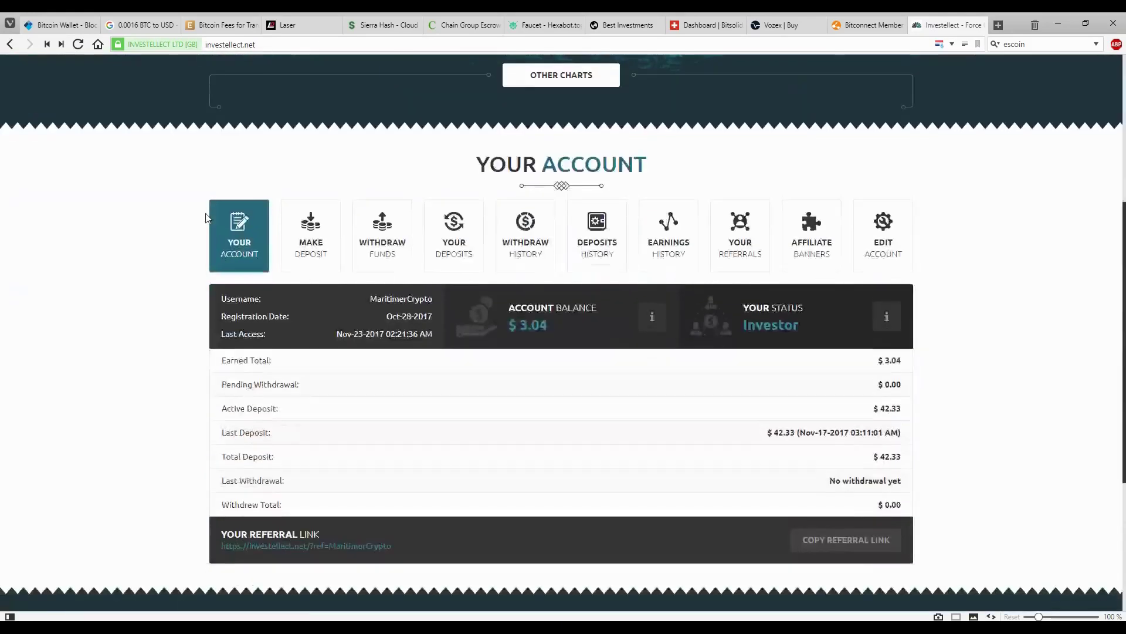
scroll(202, 217, "up", 4)
scroll(201, 213, "down", 4)
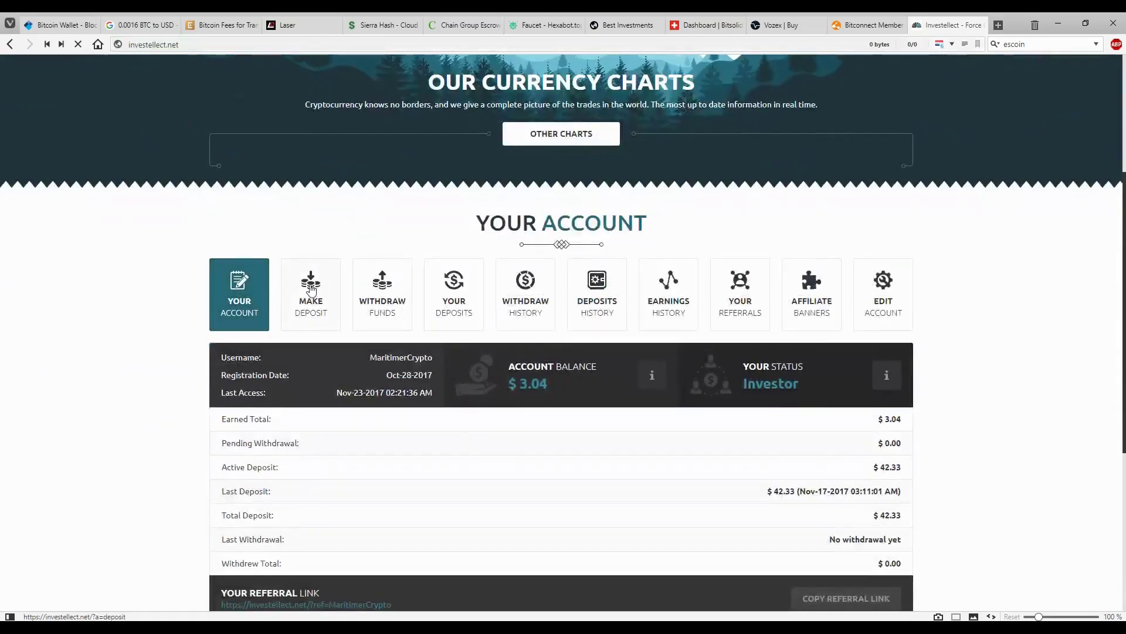
Scroll through the seven Investellect investment plan cards on the Make a Deposit page
scroll(185, 260, "down", 6)
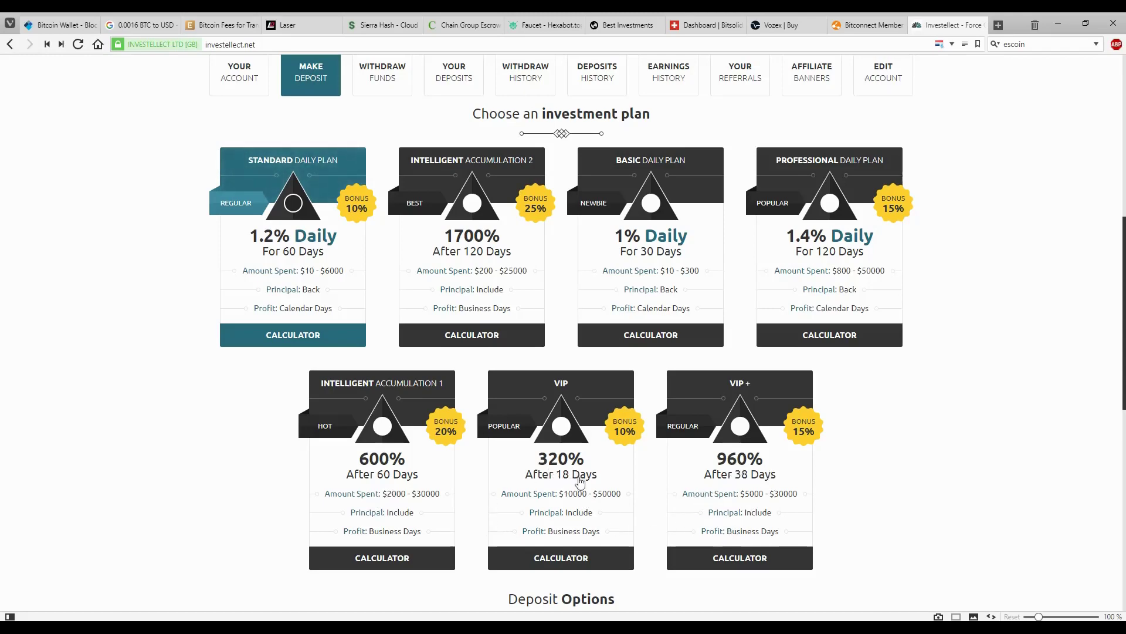
scroll(587, 487, "down", 5)
scroll(604, 484, "up", 6)
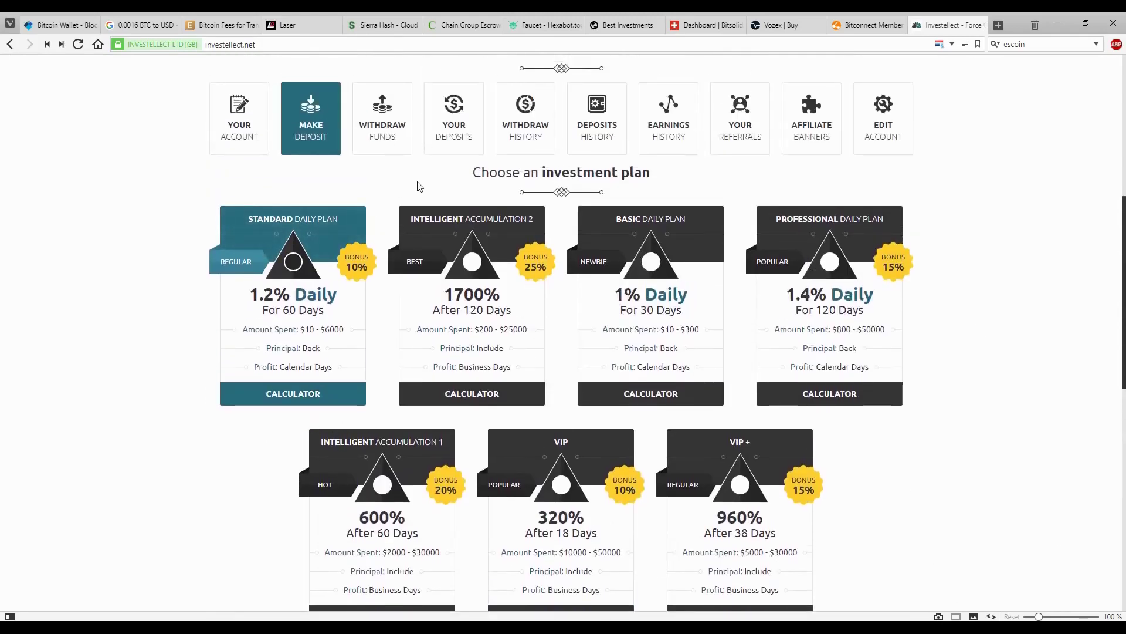
scroll(419, 185, "down", 3)
scroll(675, 346, "up", 9)
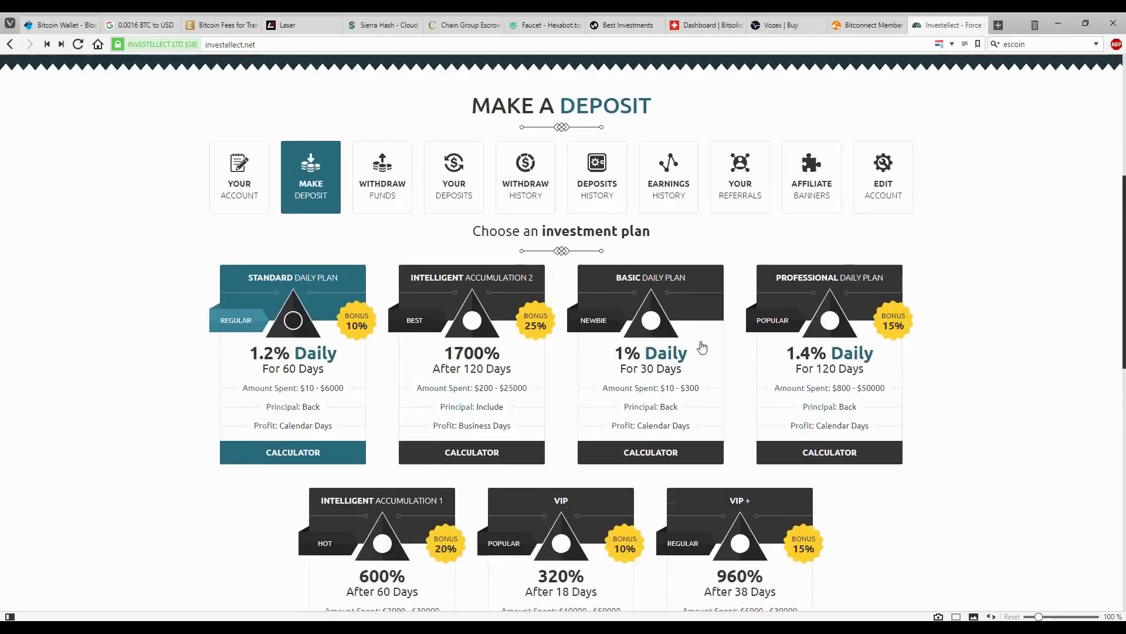
scroll(662, 343, "down", 7)
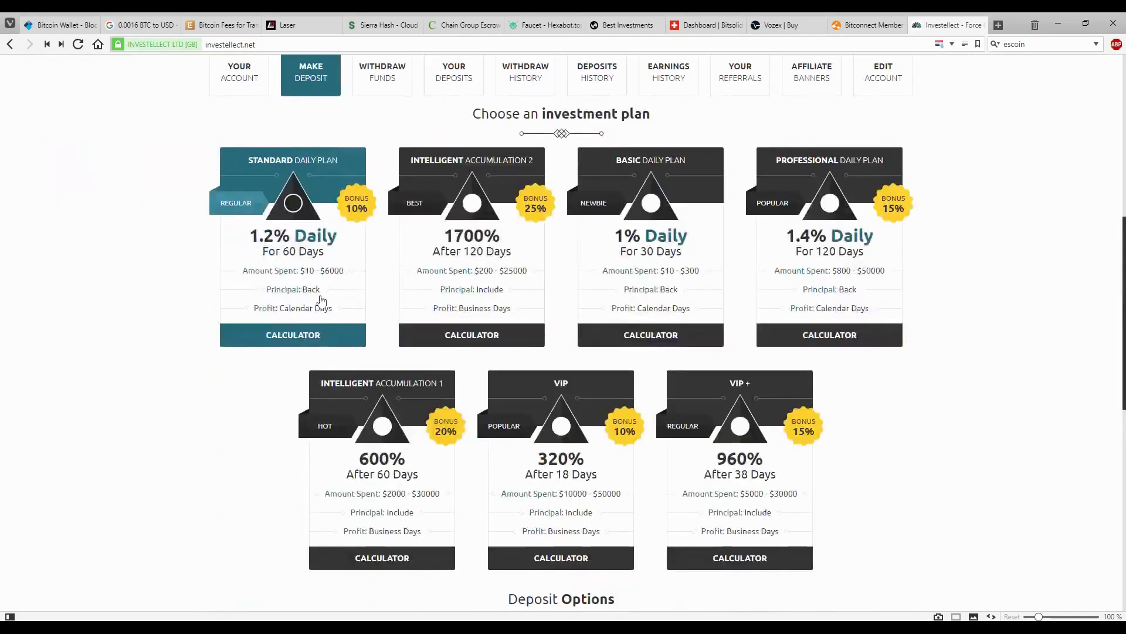
scroll(335, 284, "up", 8)
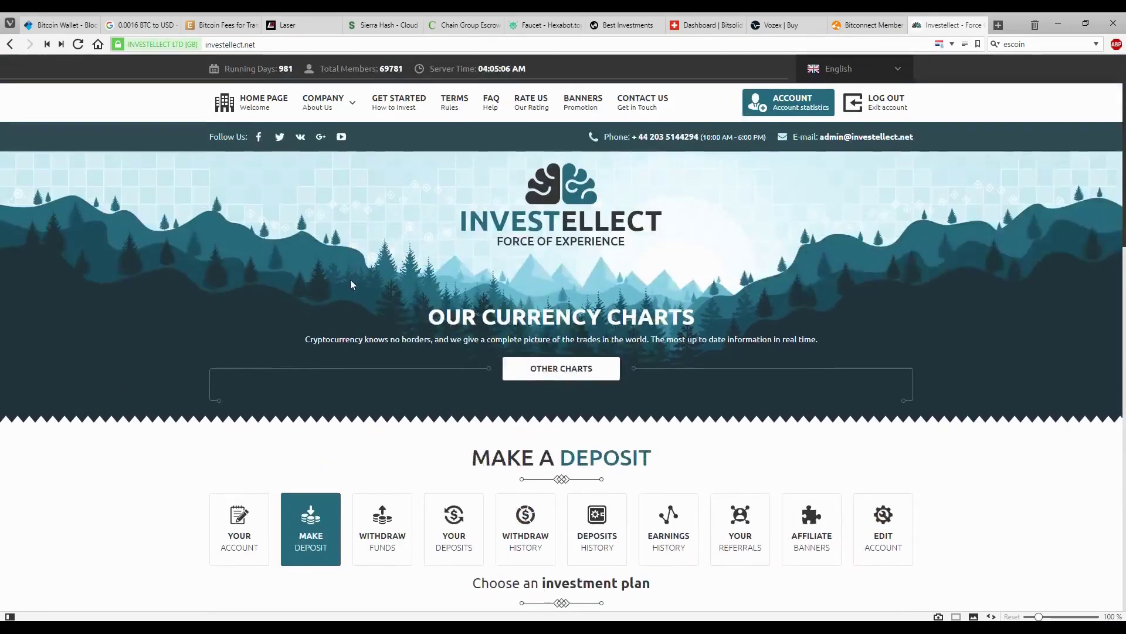
scroll(324, 381, "down", 2)
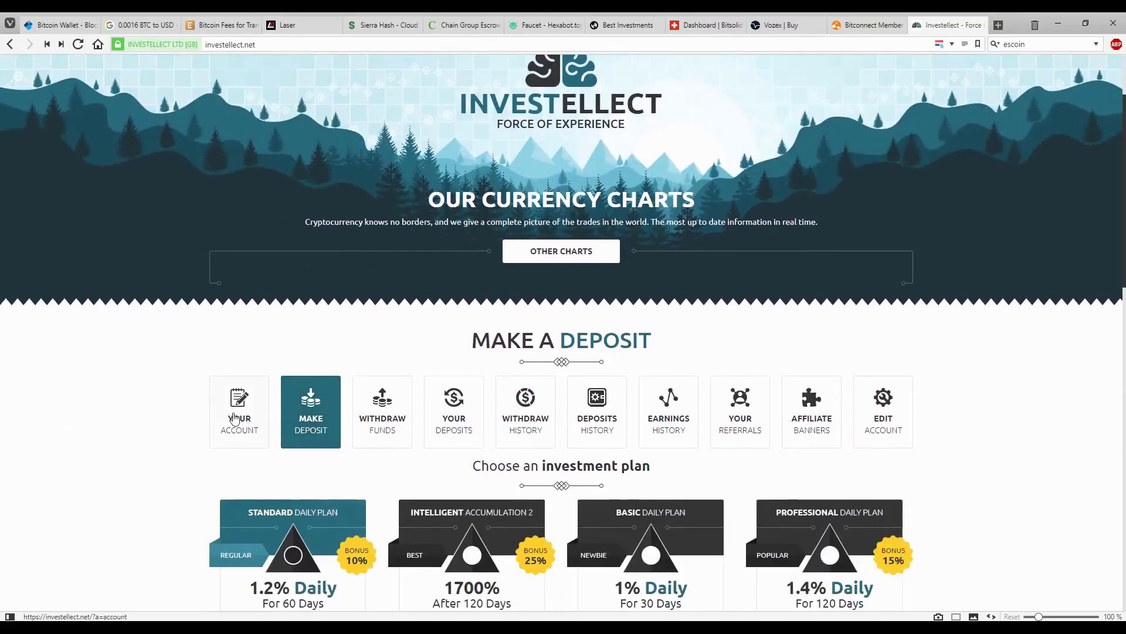
scroll(147, 346, "down", 8)
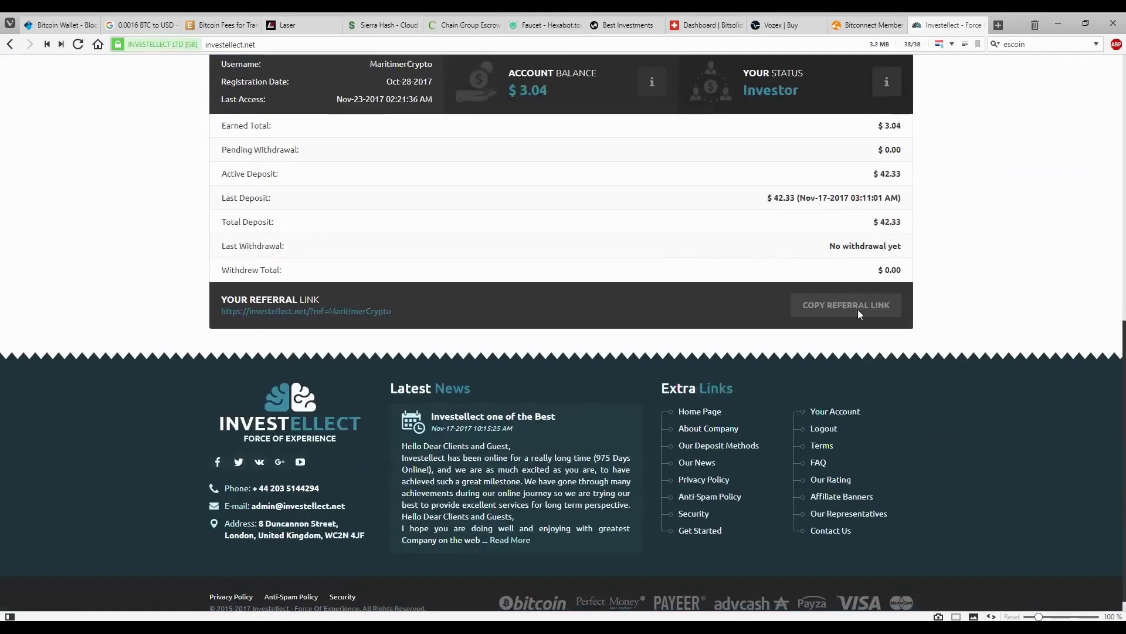
scroll(982, 229, "up", 2)
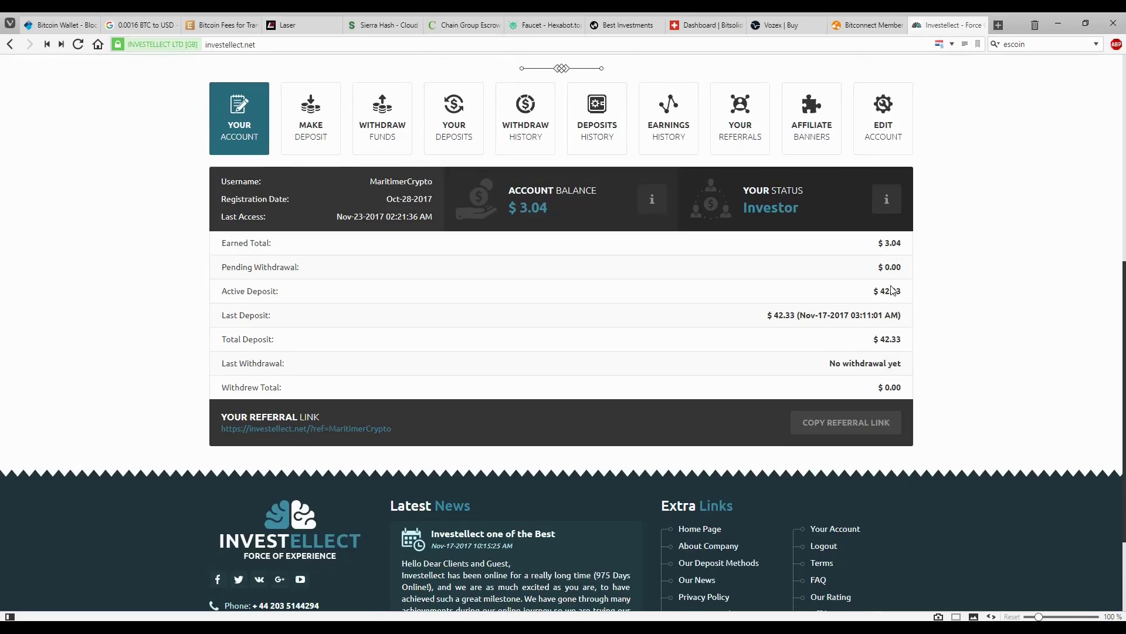
scroll(892, 289, "up", 7)
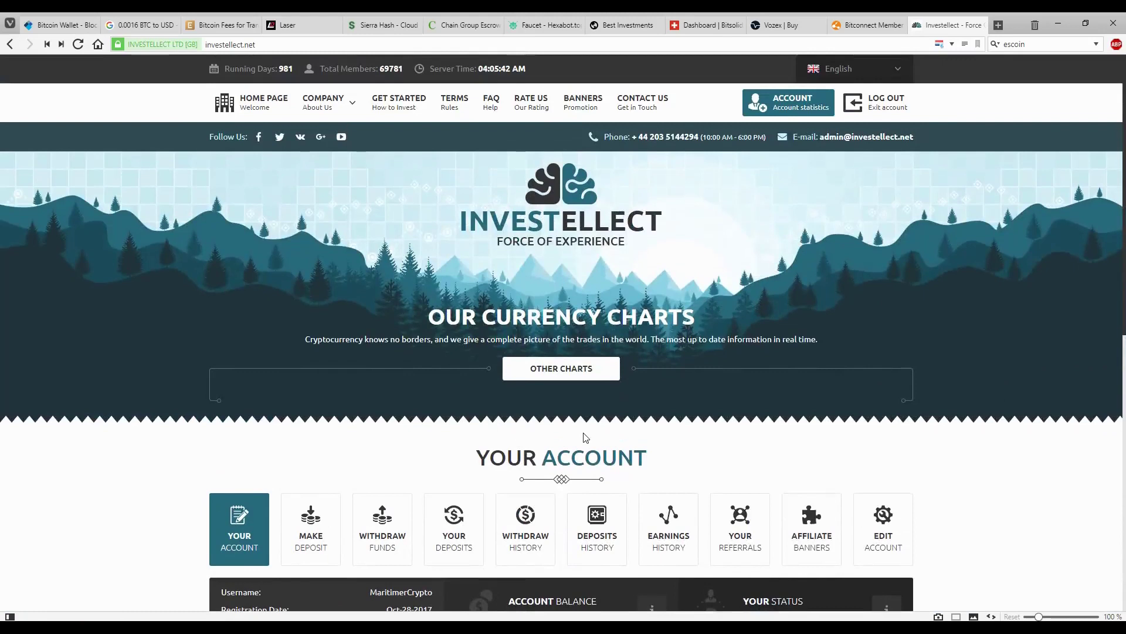
scroll(584, 437, "down", 3)
scroll(194, 342, "down", 6)
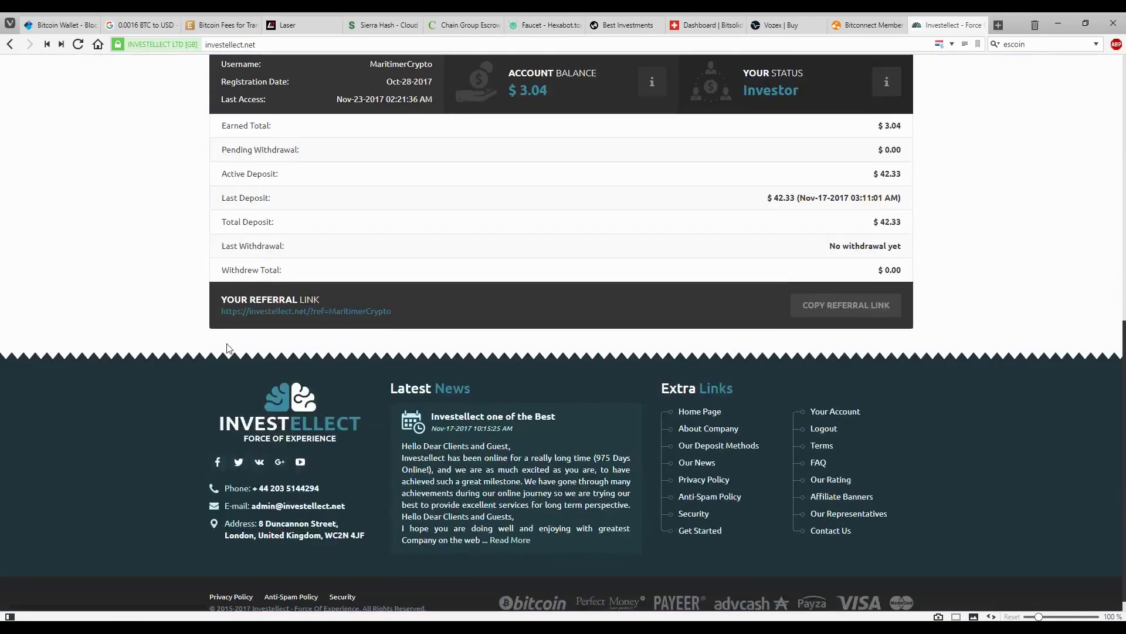
scroll(226, 343, "up", 5)
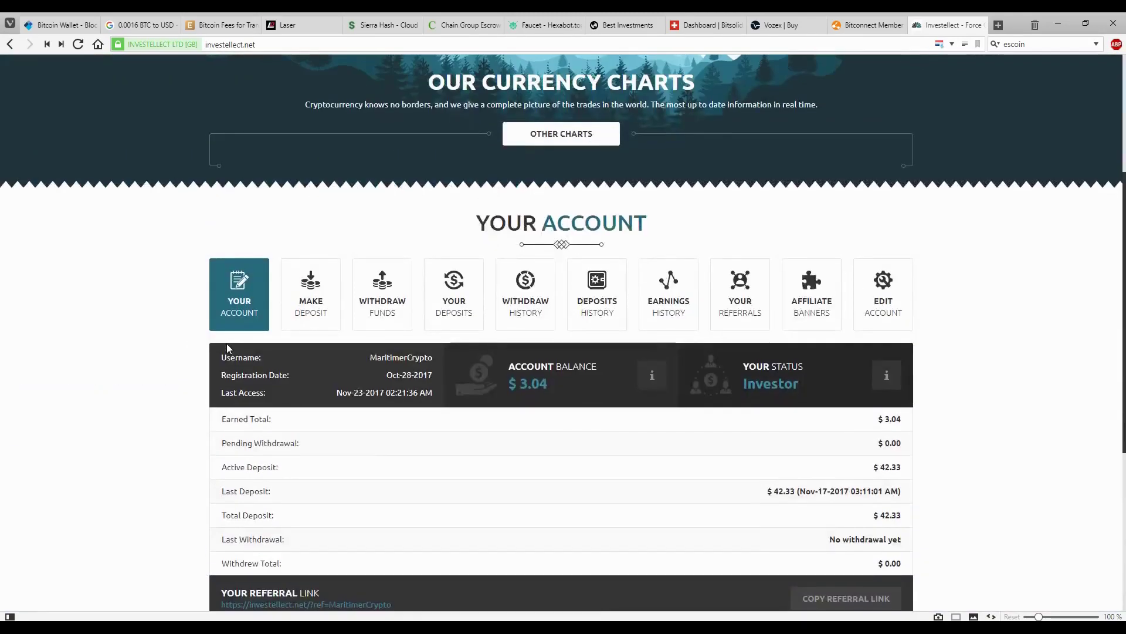
scroll(159, 314, "up", 3)
scroll(169, 244, "up", 2)
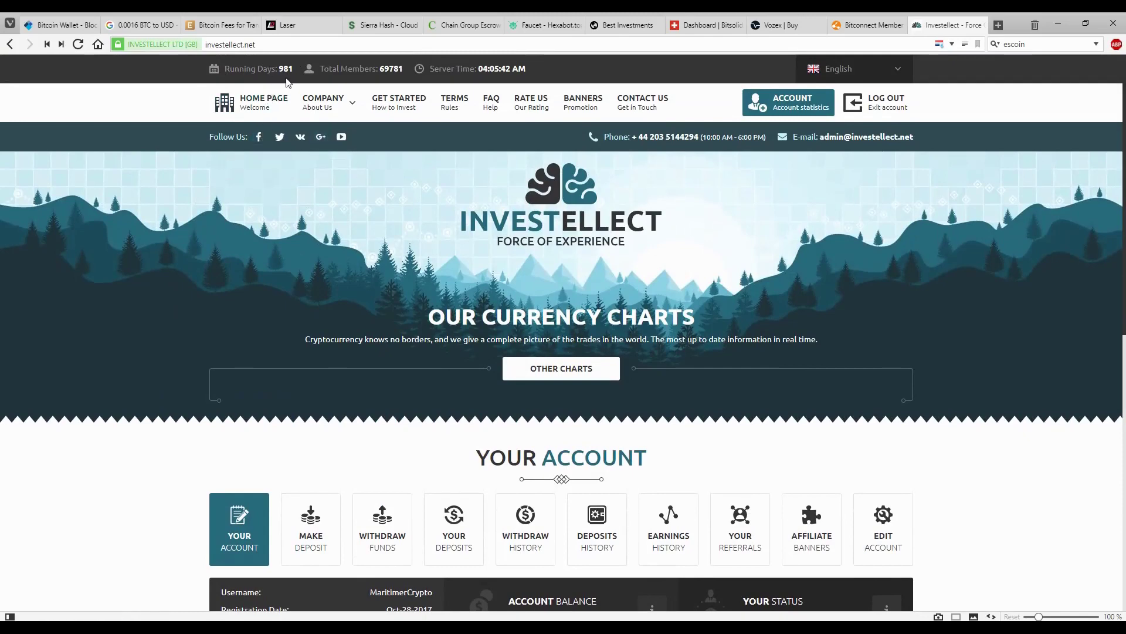
scroll(795, 254, "down", 4)
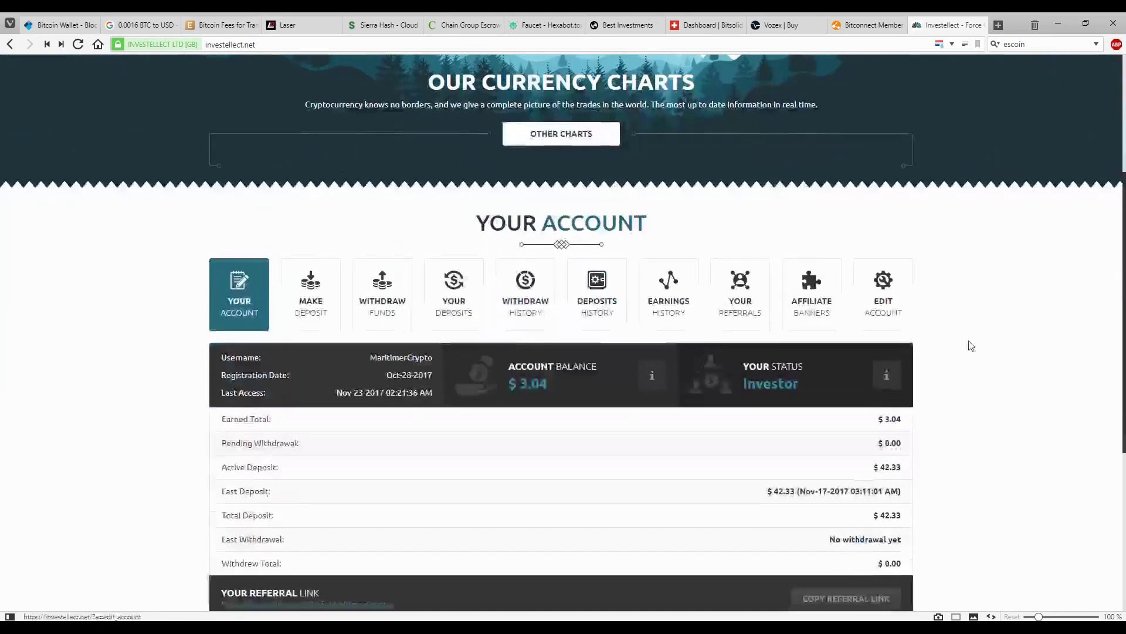
scroll(970, 346, "down", 3)
scroll(971, 345, "up", 7)
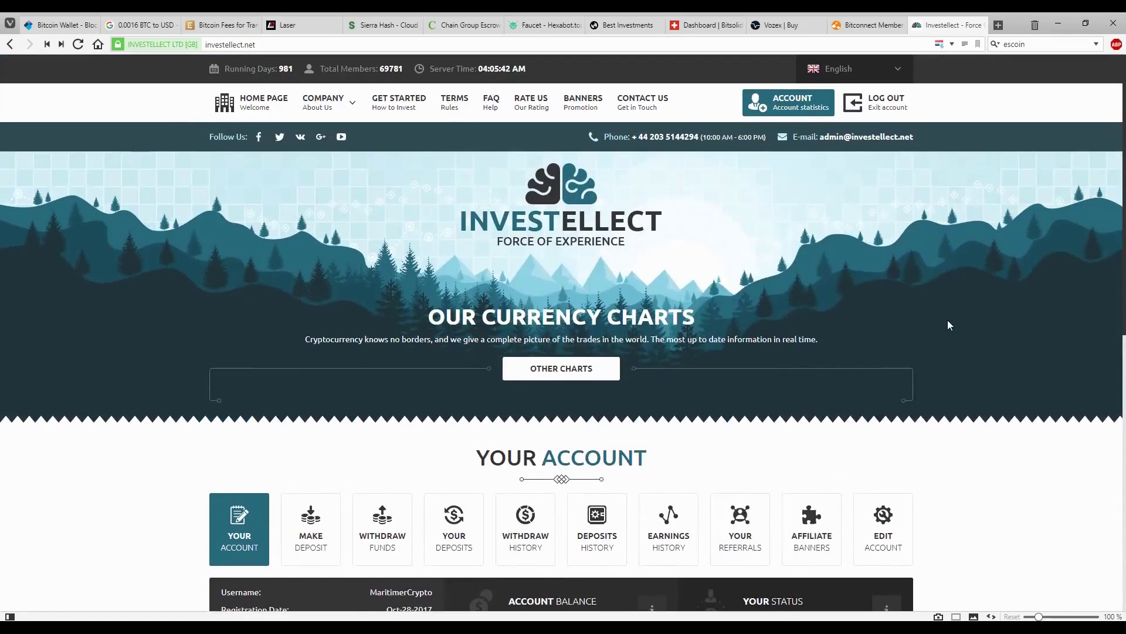
Cycle through the Chain Group, Hexabot, BestInvestments and BitConnect tabs
left_click(451, 28)
left_click(528, 30)
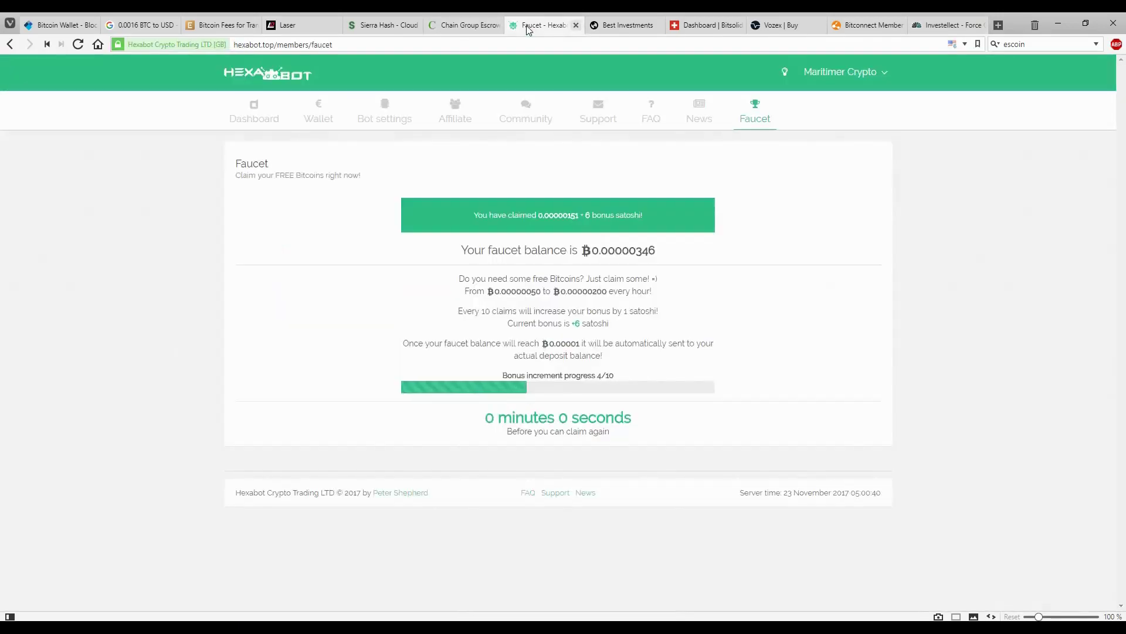
left_click(633, 25)
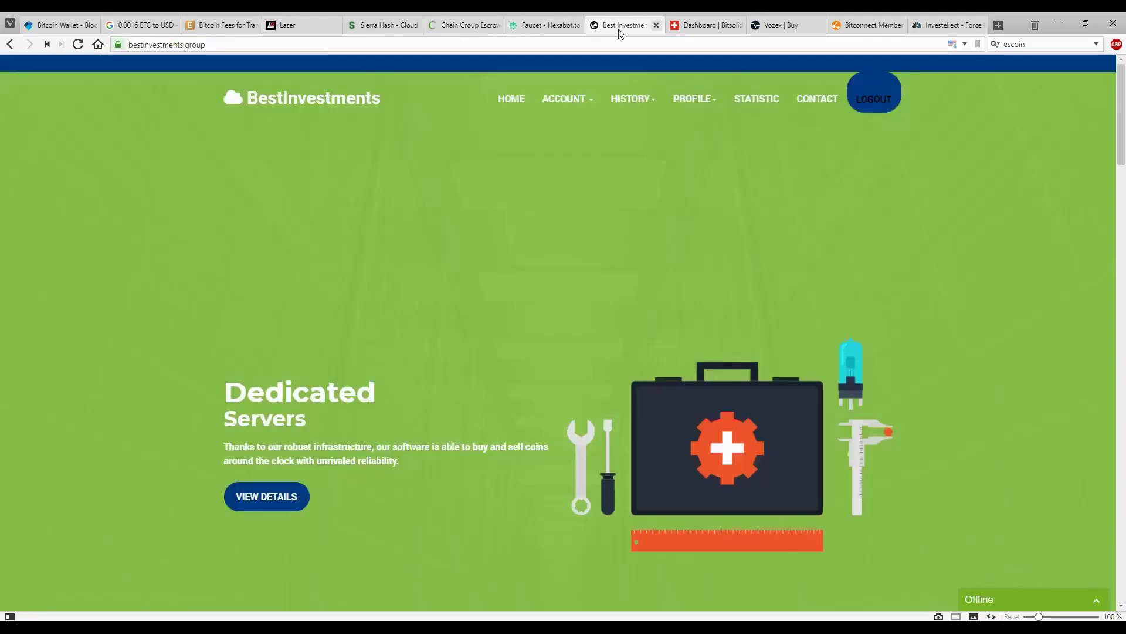
left_click(868, 24)
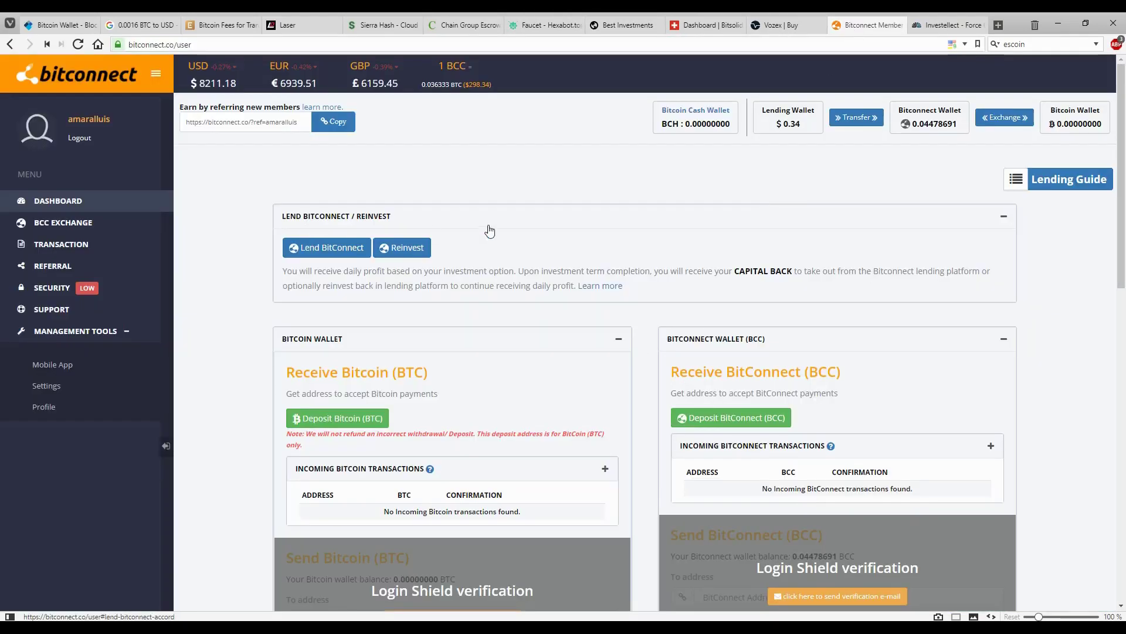
left_click(536, 24)
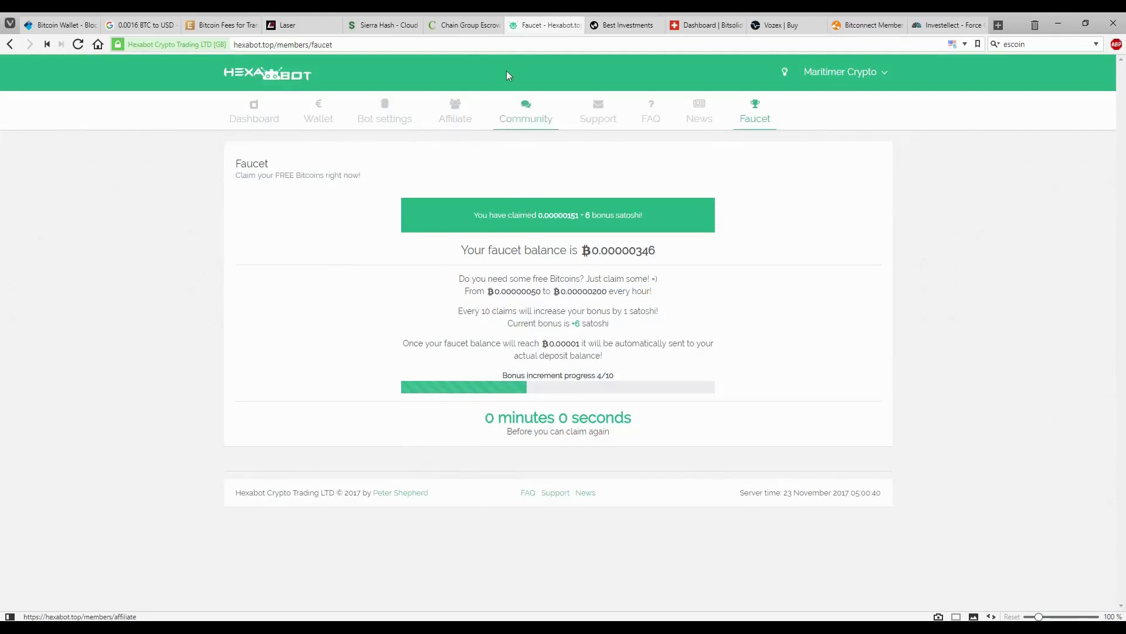
Look over the Chain Group referrals page, then move on to Hexabot
left_click(465, 24)
left_click(304, 445)
scroll(370, 363, "down", 4)
scroll(371, 363, "up", 4)
key("ctrl+Tab")
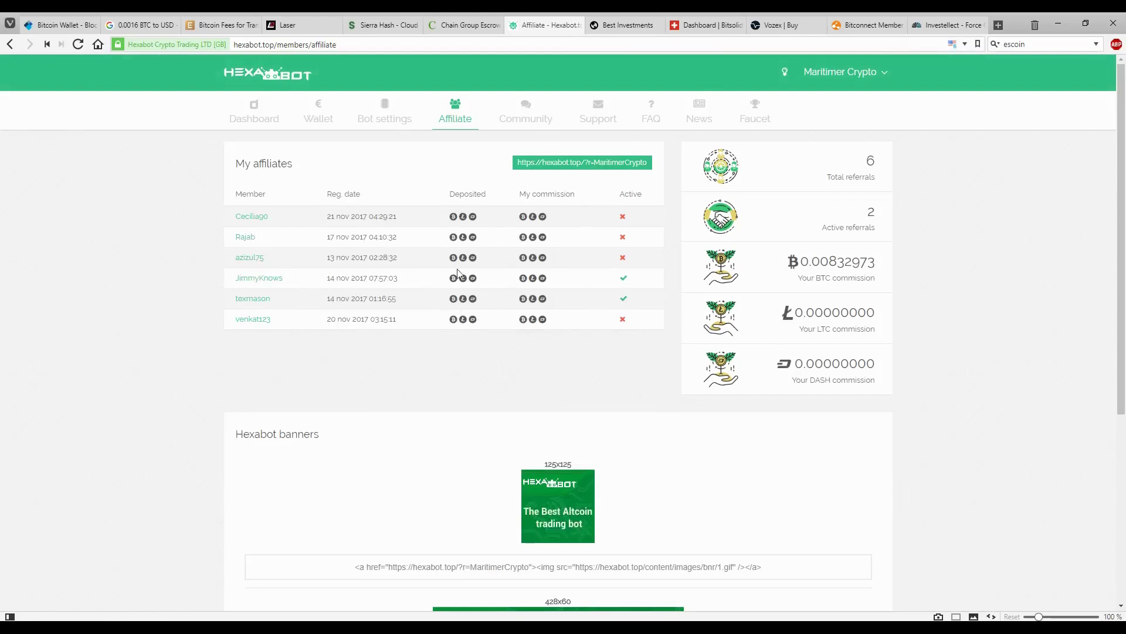
Open BestInvestments' Your Referrals page: 3 referrals, 1 active, $2.81 commission
left_click(621, 24)
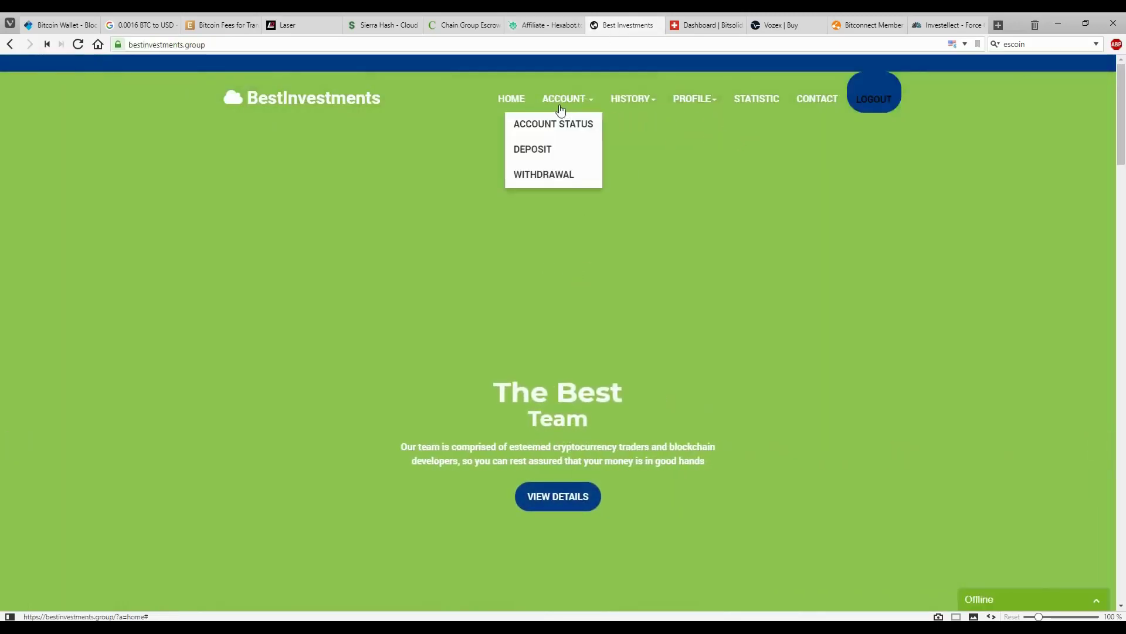
mouse_move(643, 105)
mouse_move(693, 100)
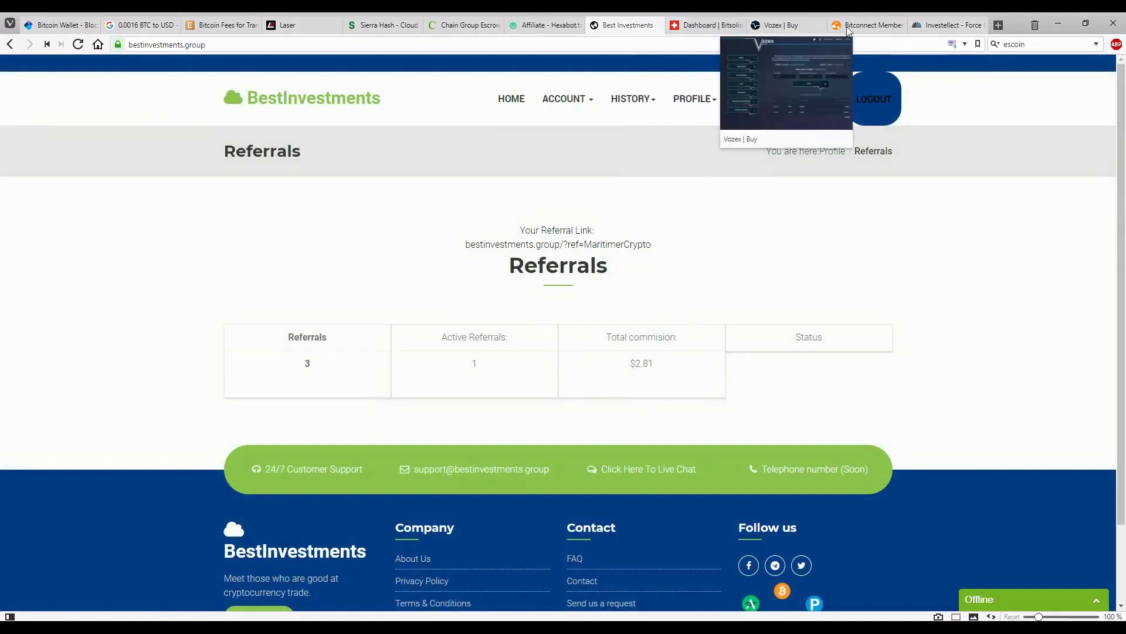
Return to the BitConnect dashboard and open its Referral page from the sidebar
left_click(867, 25)
left_click(65, 271)
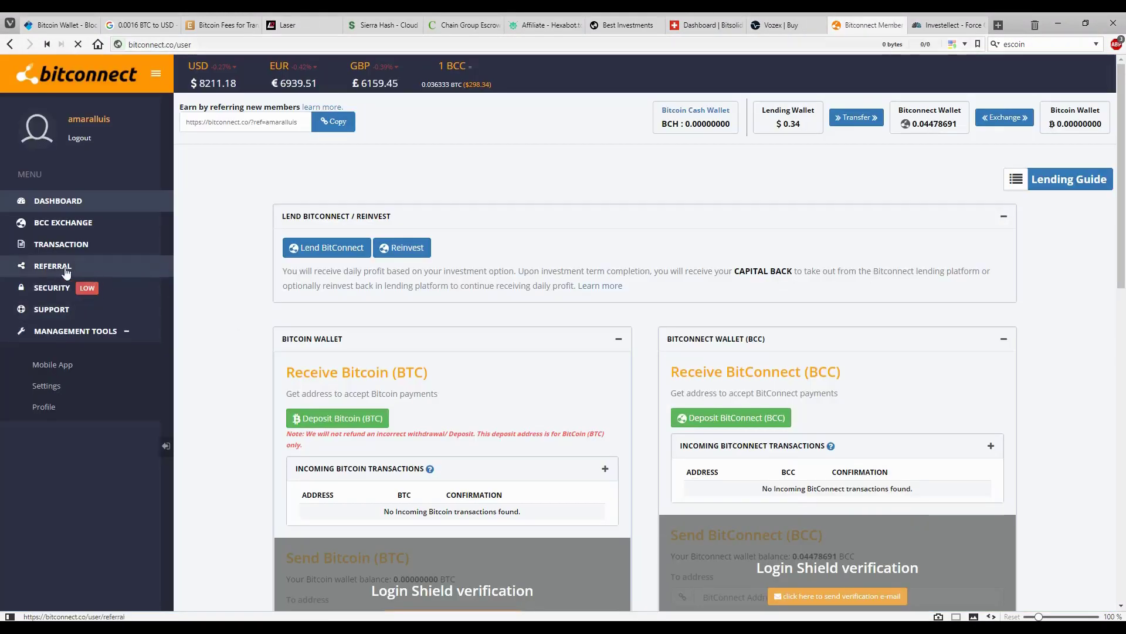